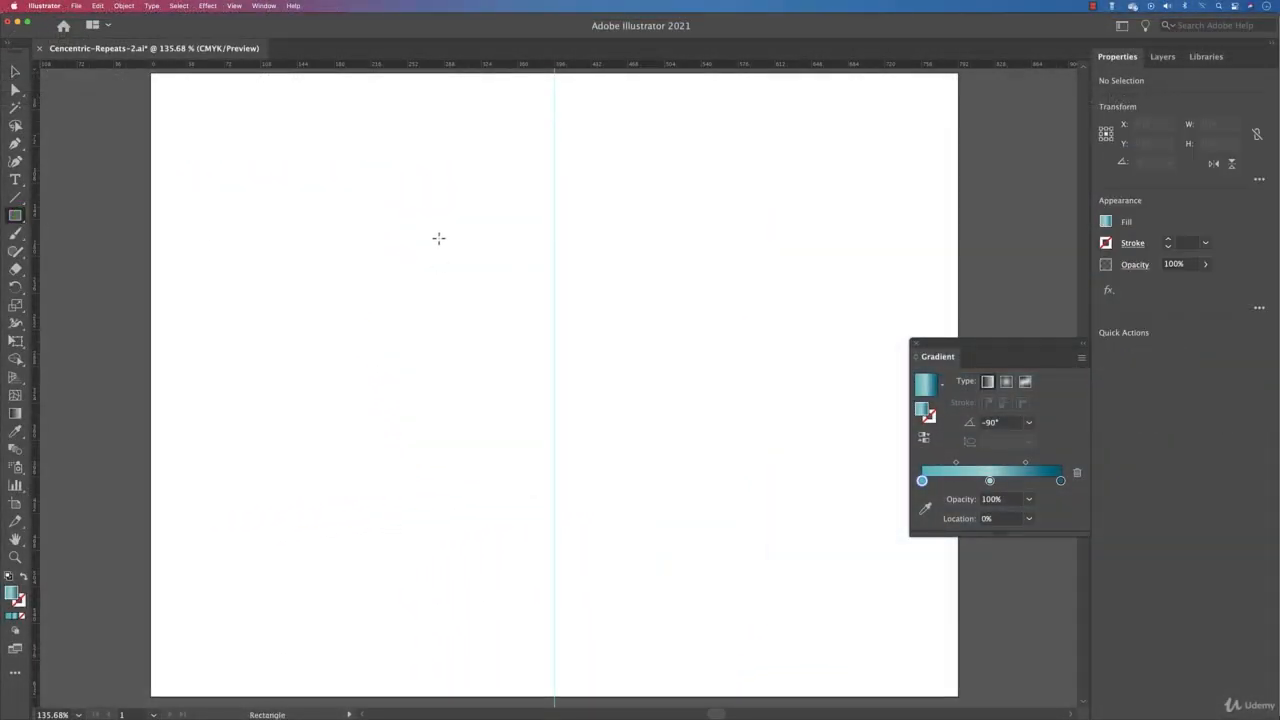
Step: Draw a square about 234 pt wide with no fill and a 2 pt stroke, centred horizontally on the artboard
left_click_drag(438, 238, 656, 478)
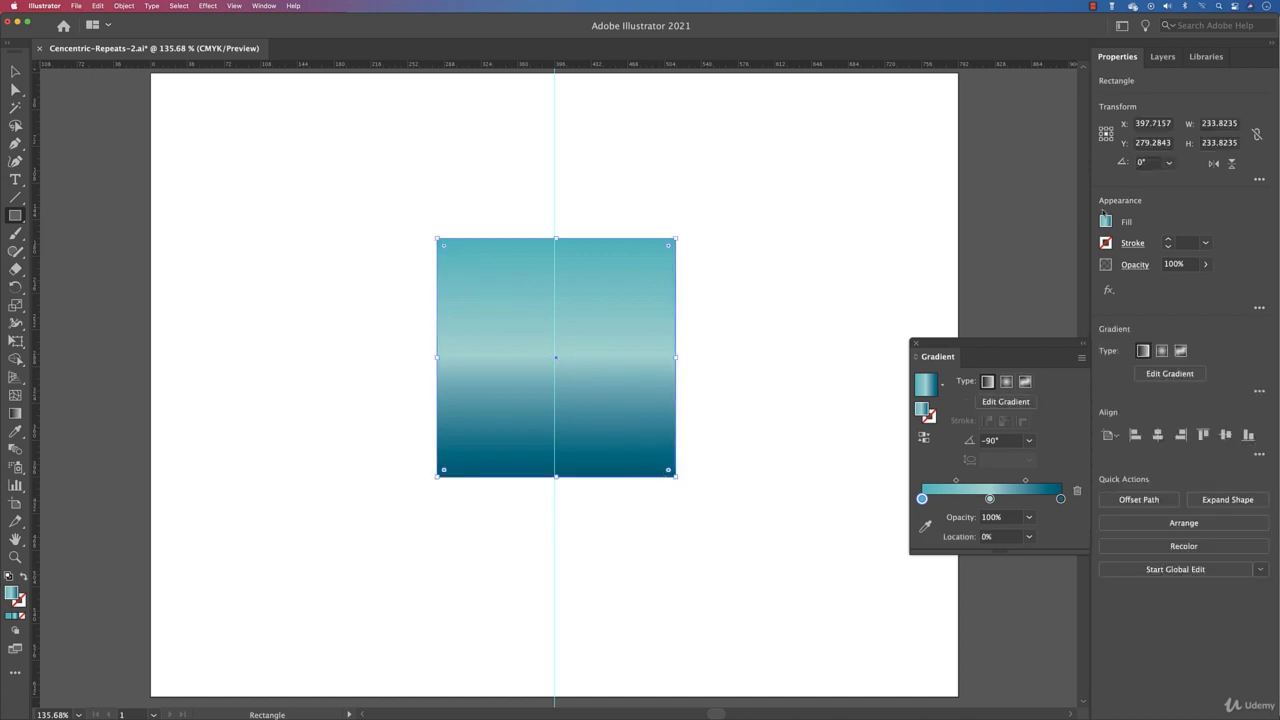
left_click(1105, 222)
left_click(945, 276)
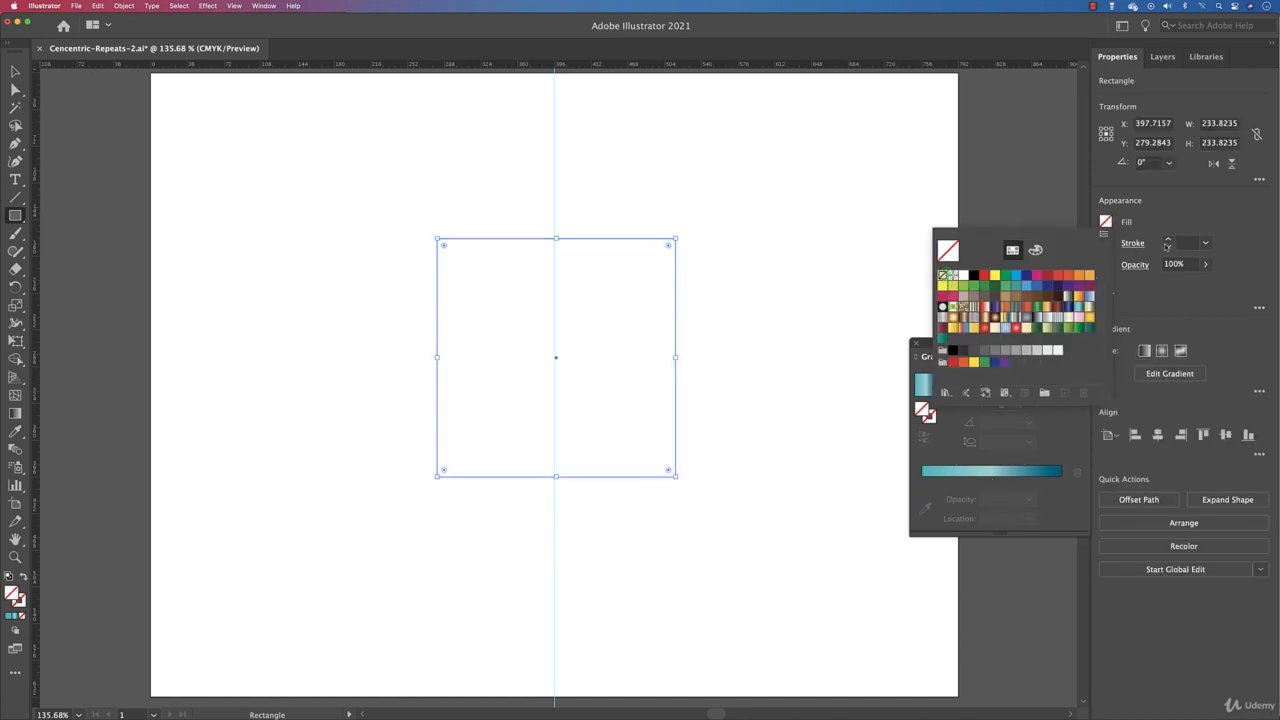
left_click(1168, 241)
left_click(1168, 241)
left_click(1168, 241)
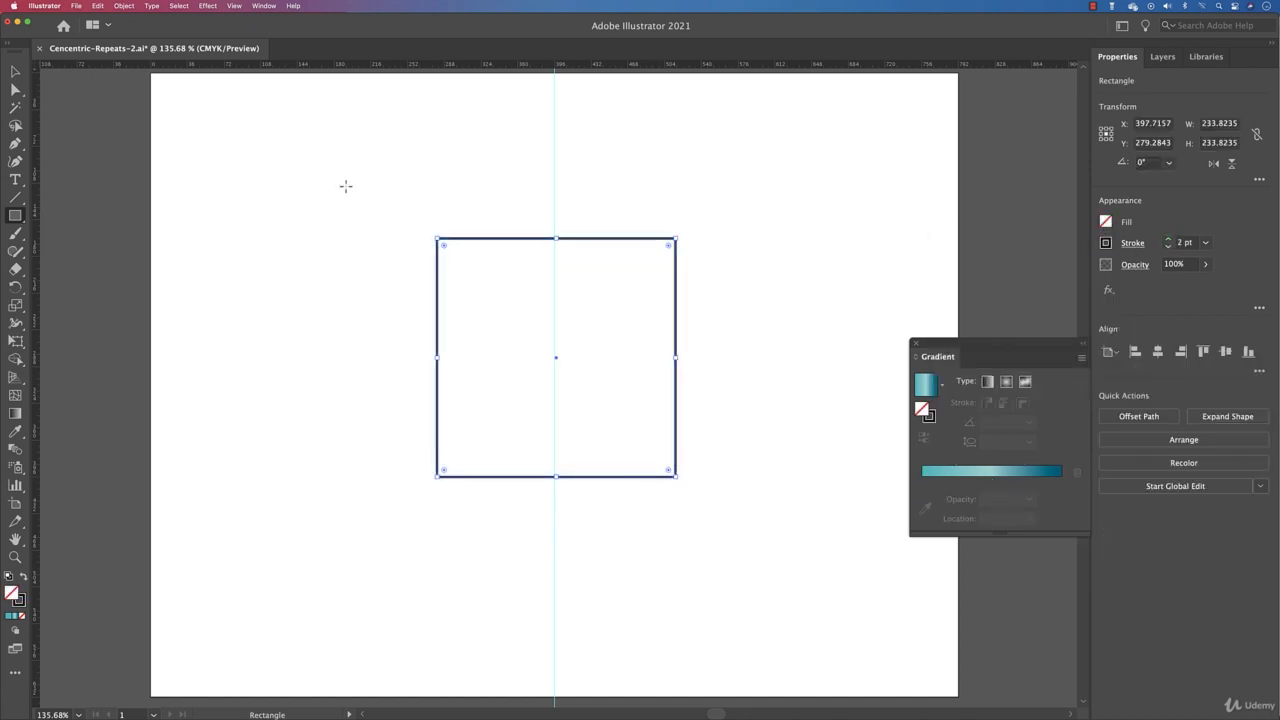
left_click(15, 71)
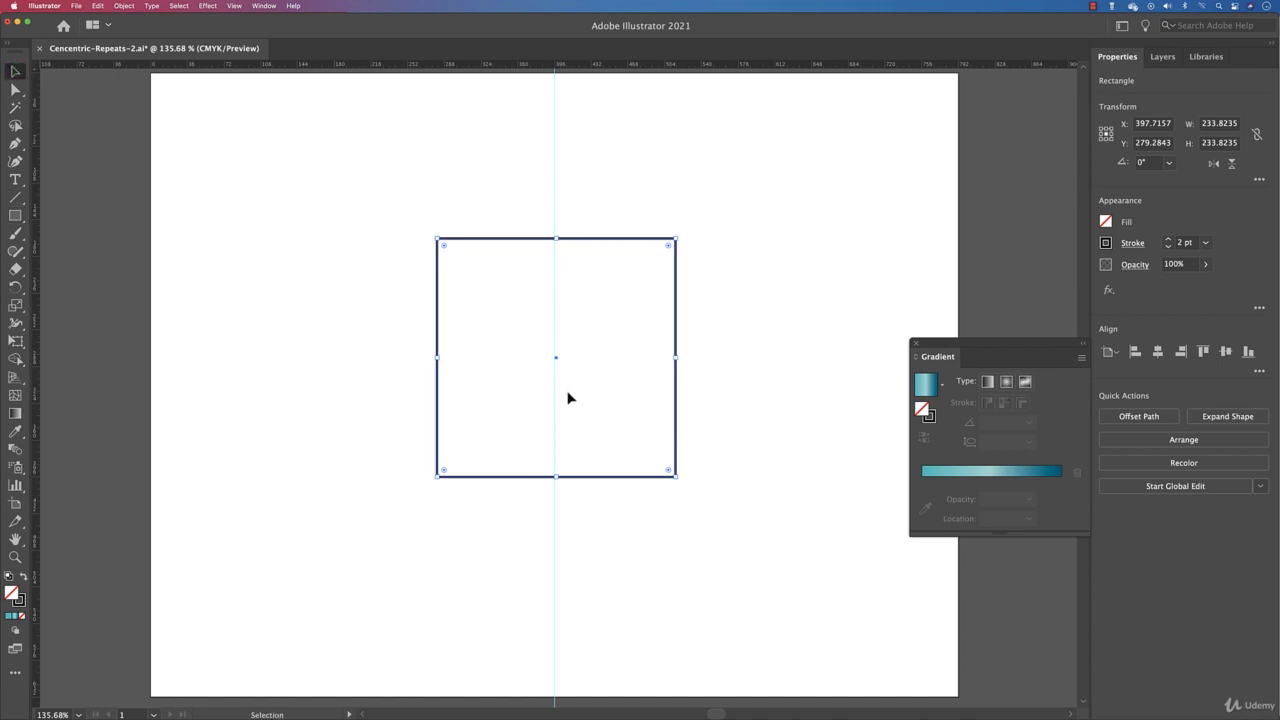
left_click(1158, 351)
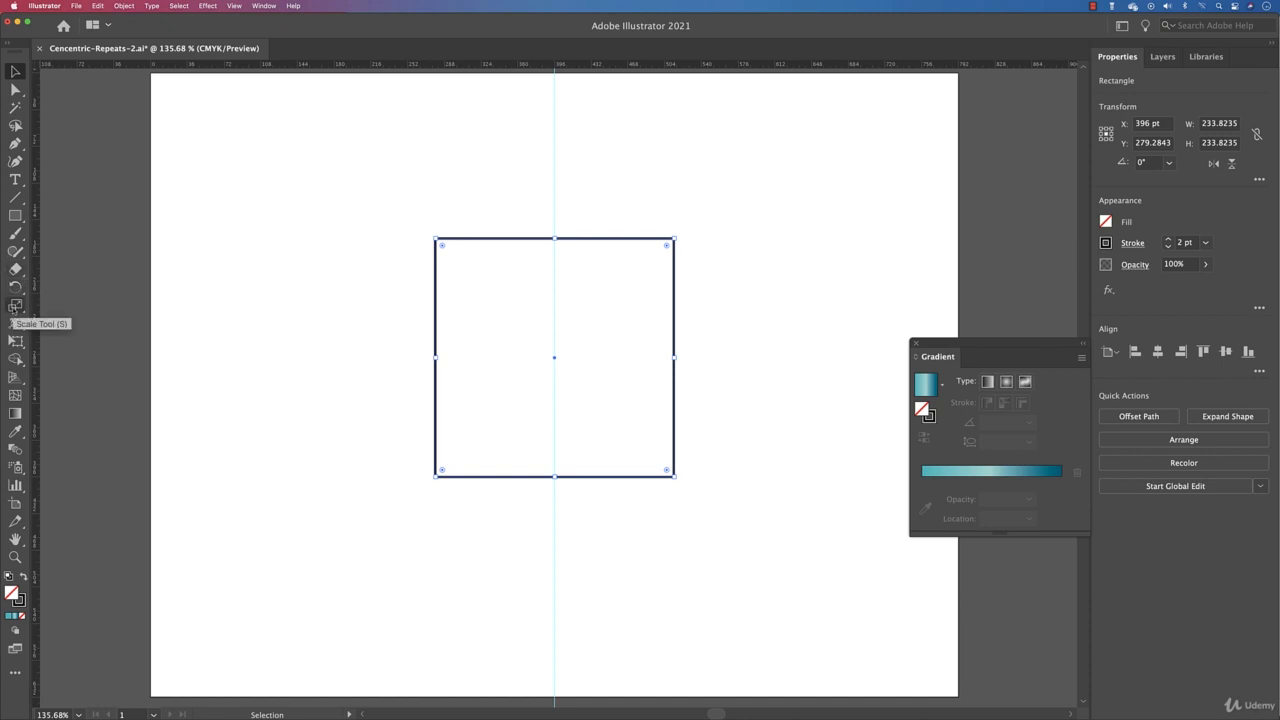
Step: Scale two progressively smaller copies of the square from its centre with the Scale tool
left_click(14, 312)
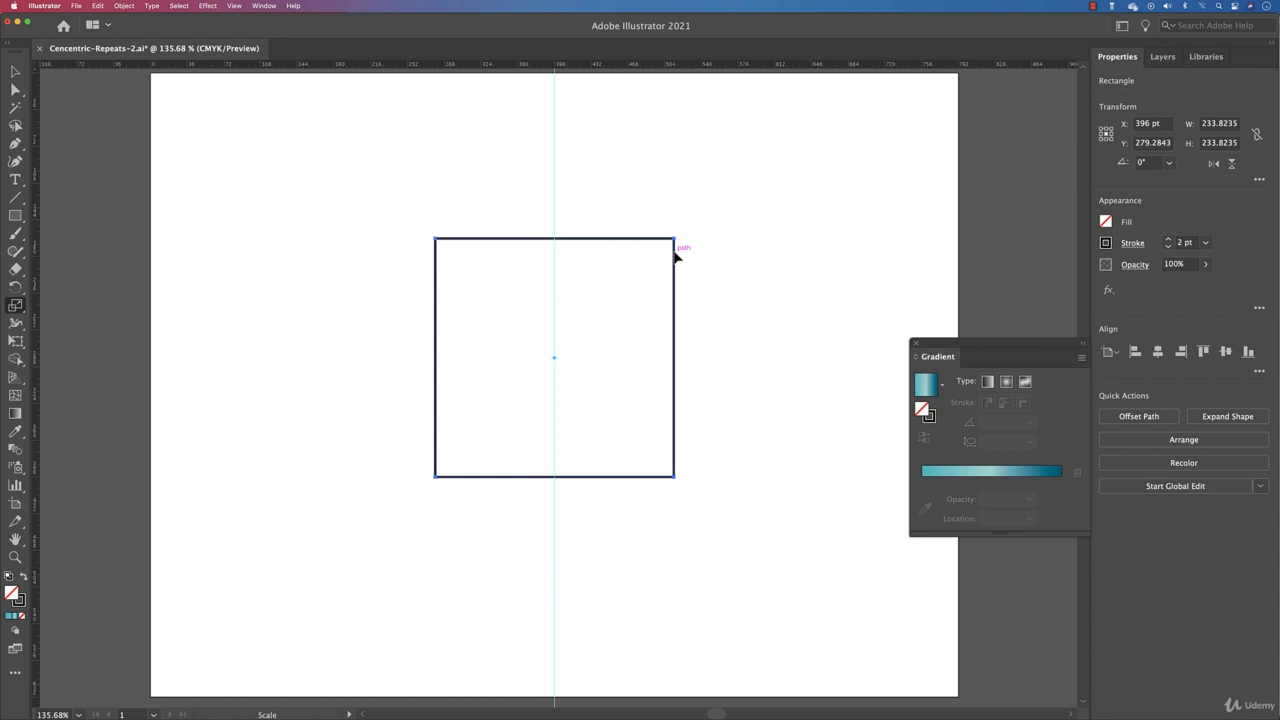
left_click_drag(676, 256, 649, 264)
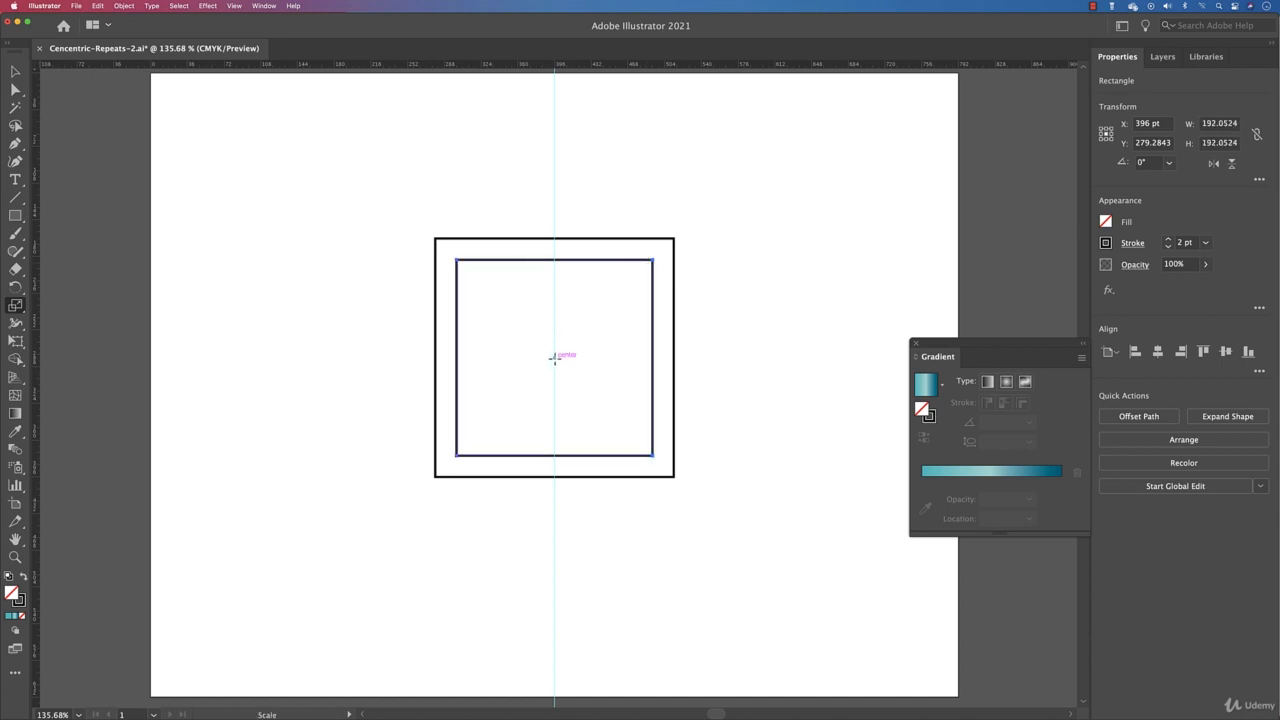
left_click_drag(674, 250, 638, 292)
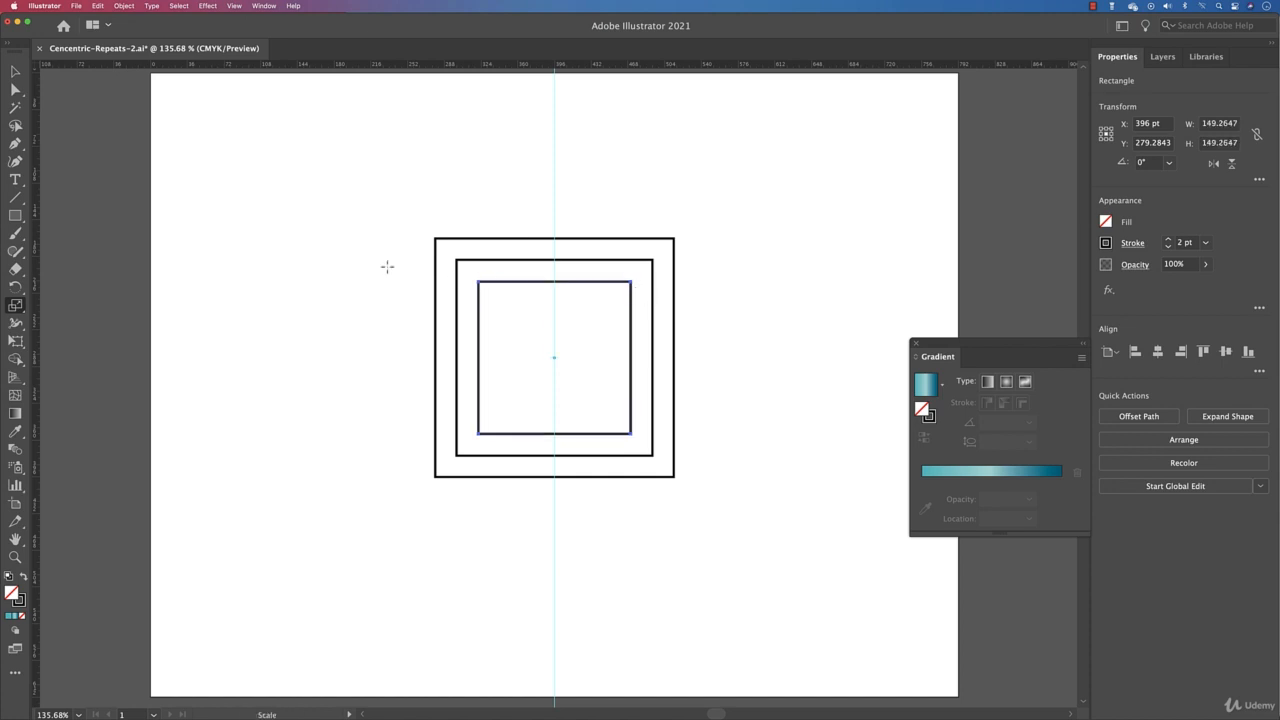
Step: Apply Transform Again repeatedly to fill the square with concentric copies down to its centre
key("v")
left_click(126, 7)
mouse_move(130, 20)
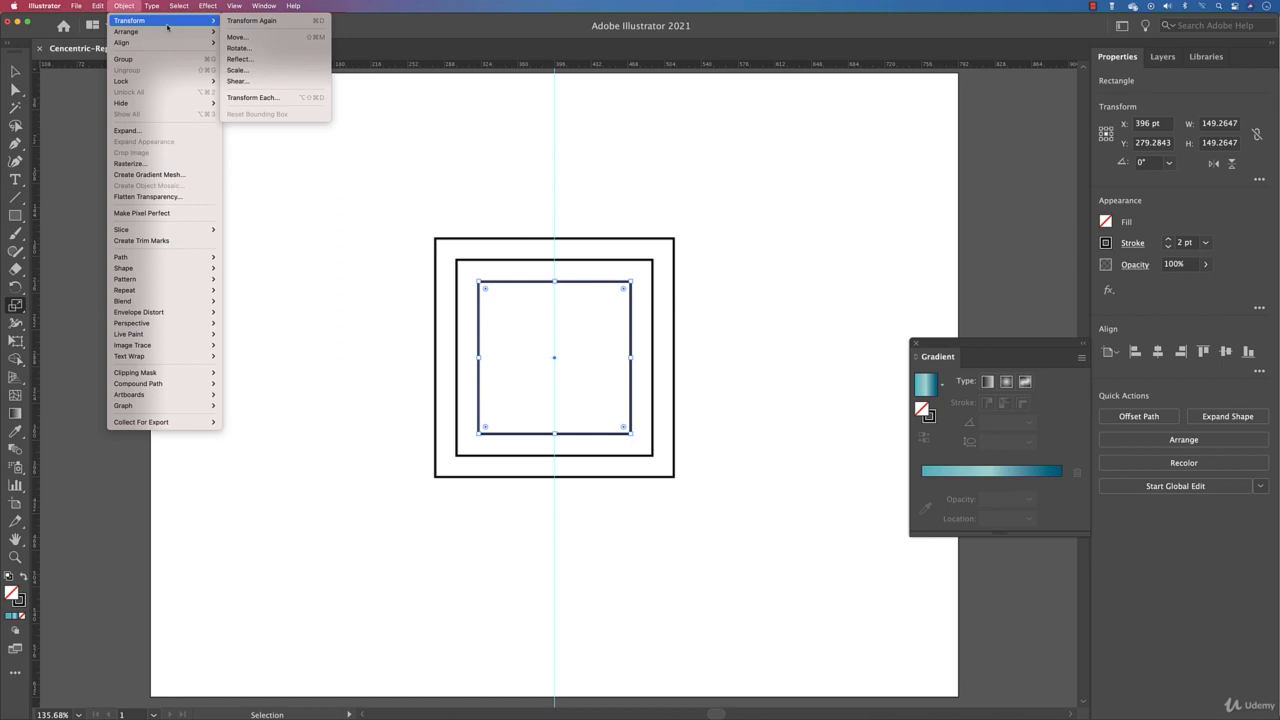
left_click(243, 20)
key("super+d")
key("super+d")
key("super+d")
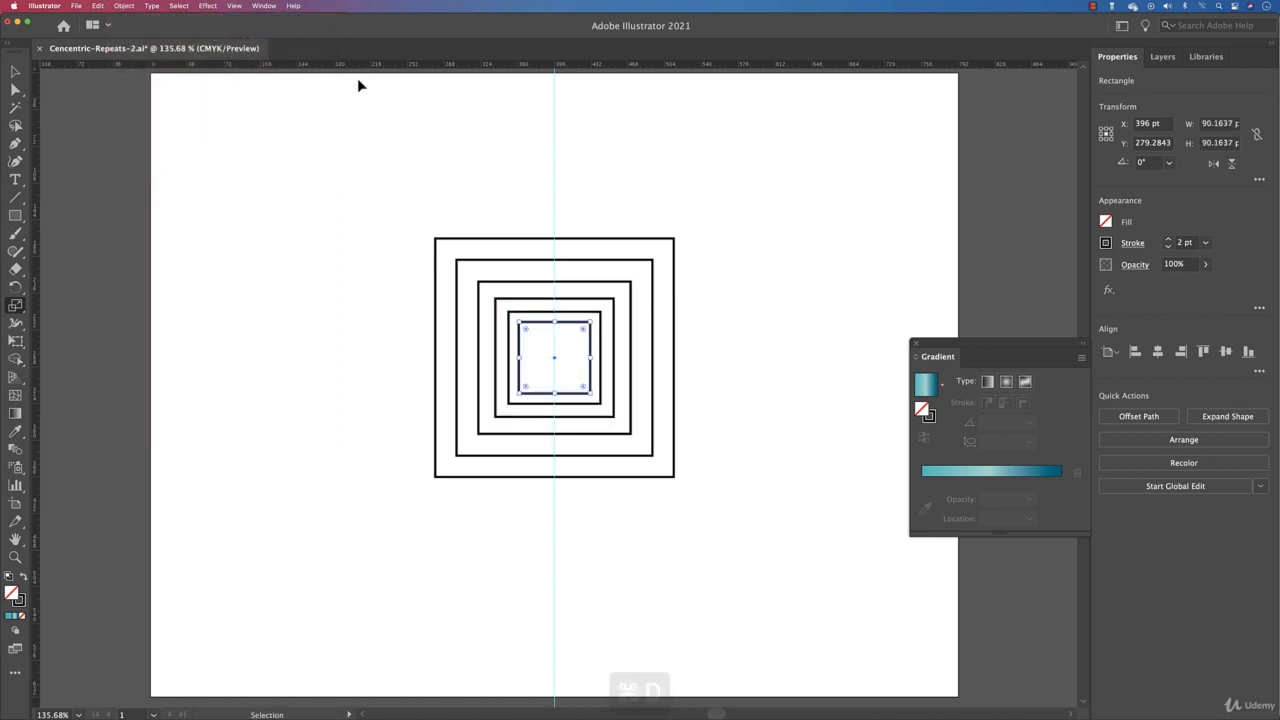
key("super+d")
key("super+d")
key("super+d")
key("super+d")
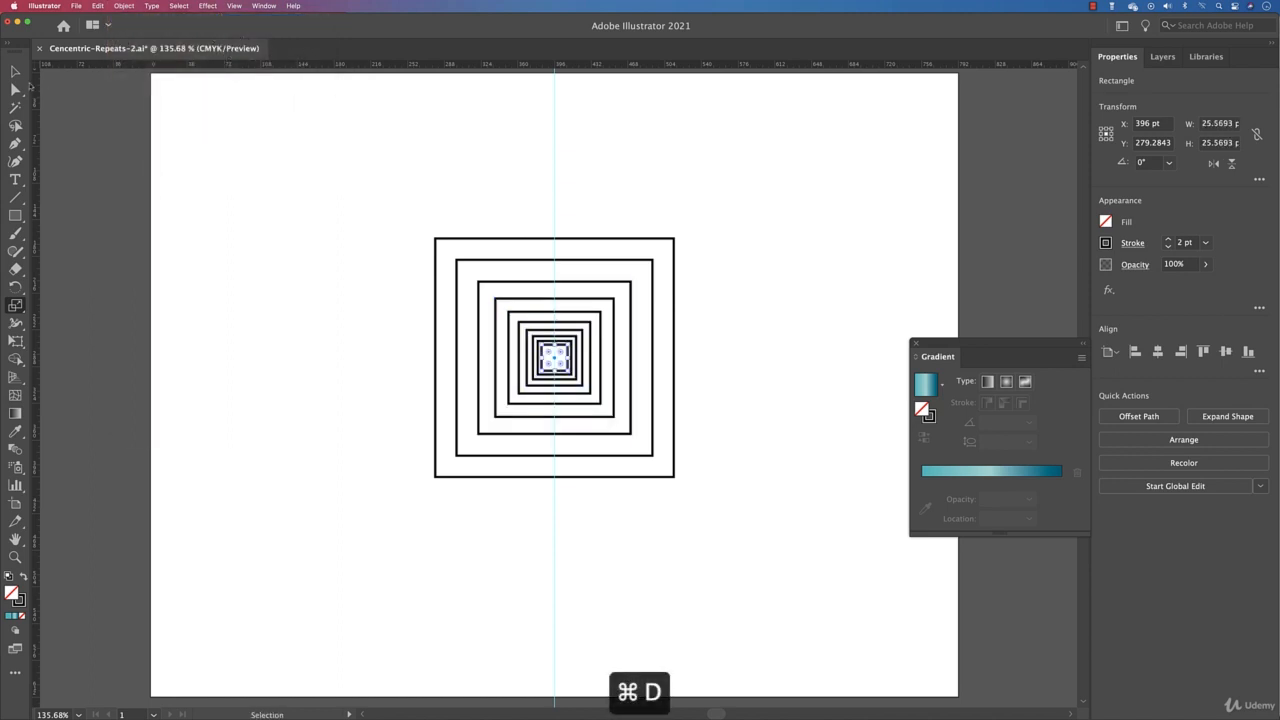
Step: Move the nested squares toward the artboard's upper-left corner
left_click(18, 70)
left_click(349, 189)
left_click_drag(321, 247, 402, 271)
left_click(689, 351)
left_click_drag(657, 346, 642, 345)
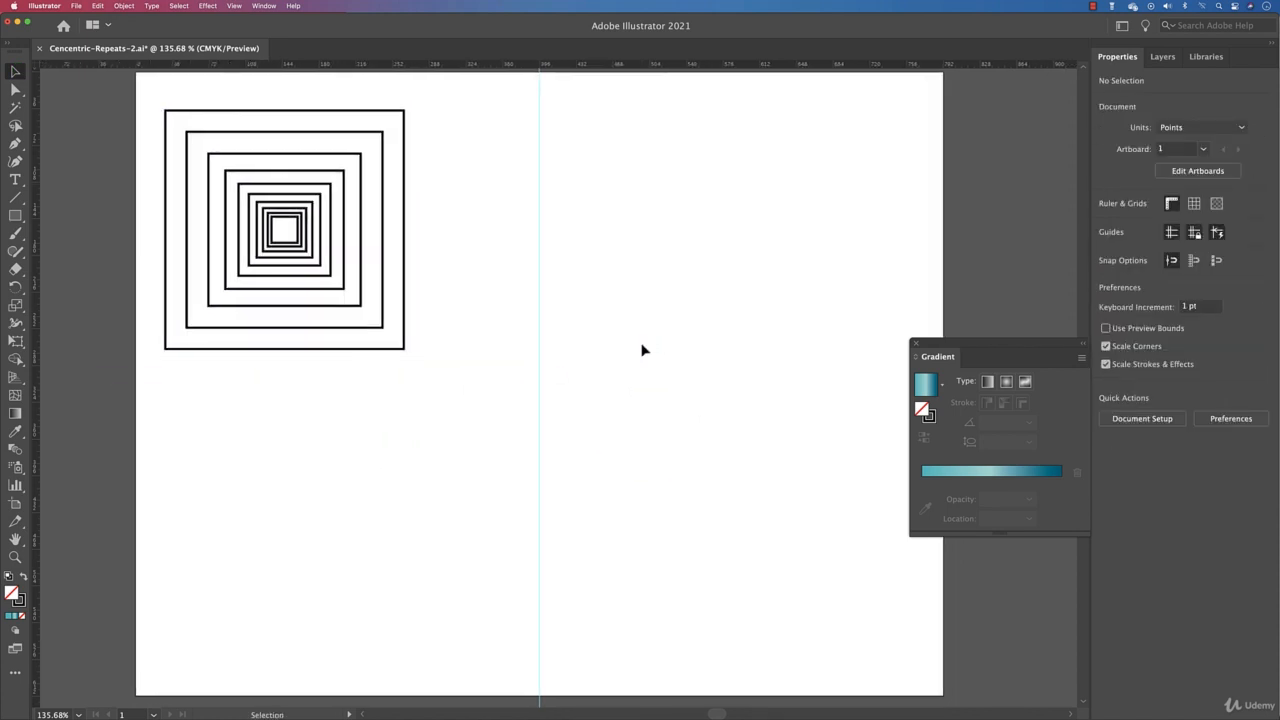
Step: Select all the nested squares, scale them down to 125 pt and place them in the upper-left corner
left_click_drag(457, 432, 71, 117)
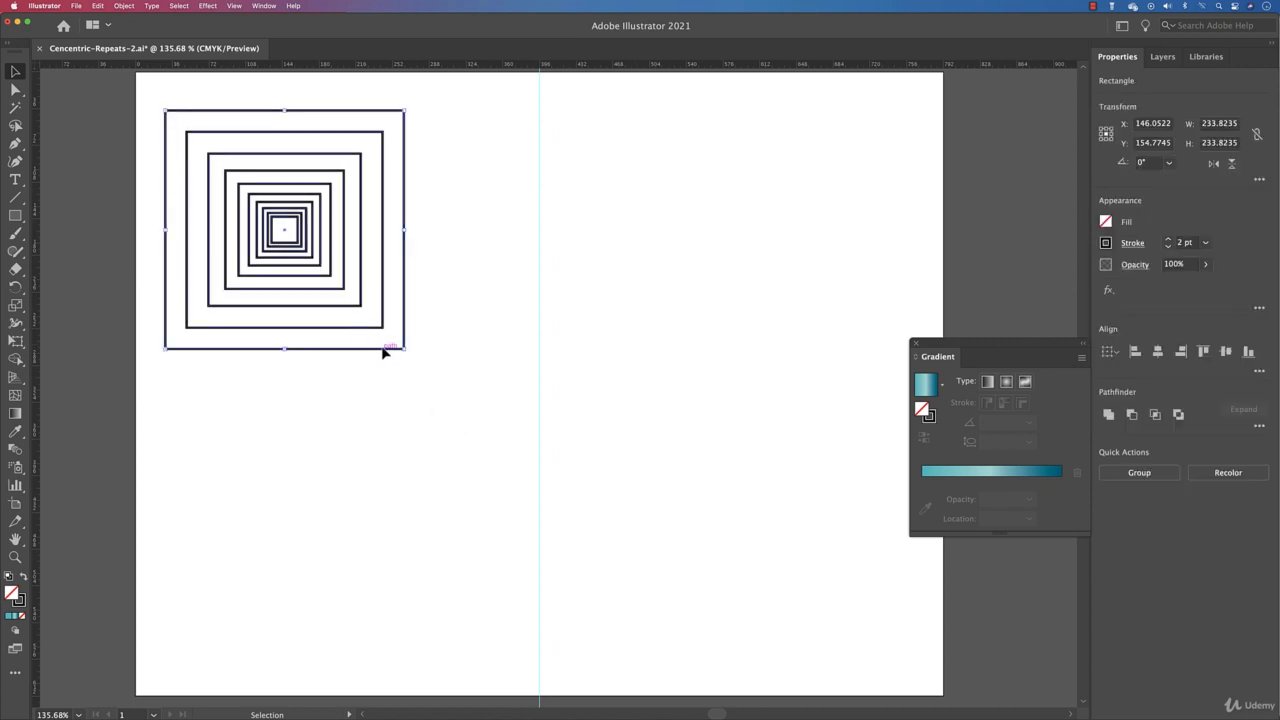
left_click_drag(402, 348, 349, 294)
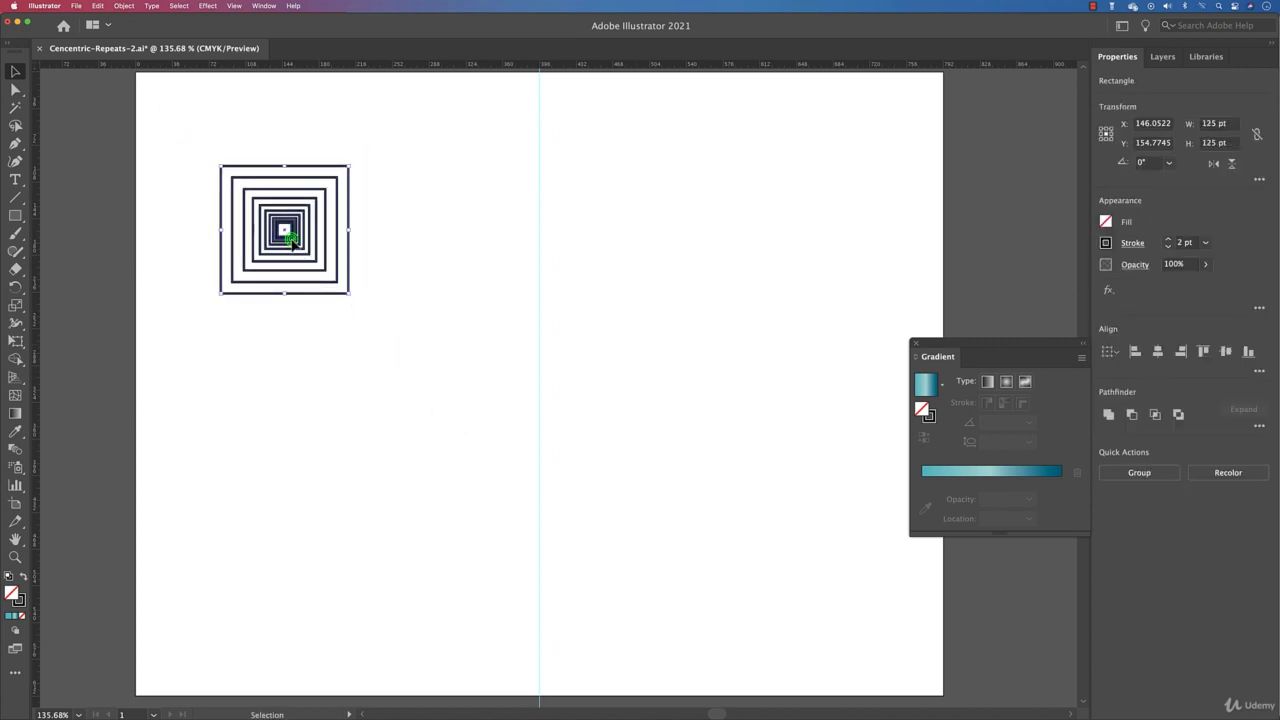
left_click_drag(286, 229, 226, 166)
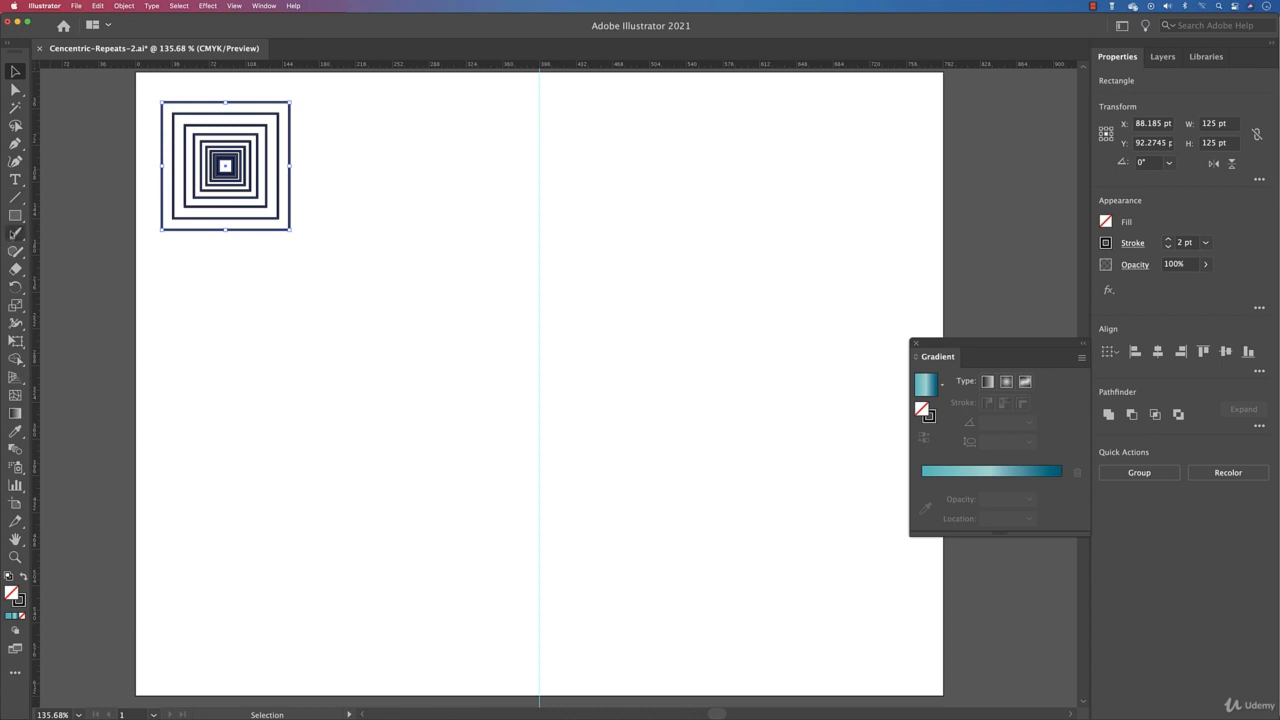
Step: Draw a new square about 250 pt wide and centre it horizontally on the artboard
left_click(15, 215)
left_click_drag(401, 270, 656, 462)
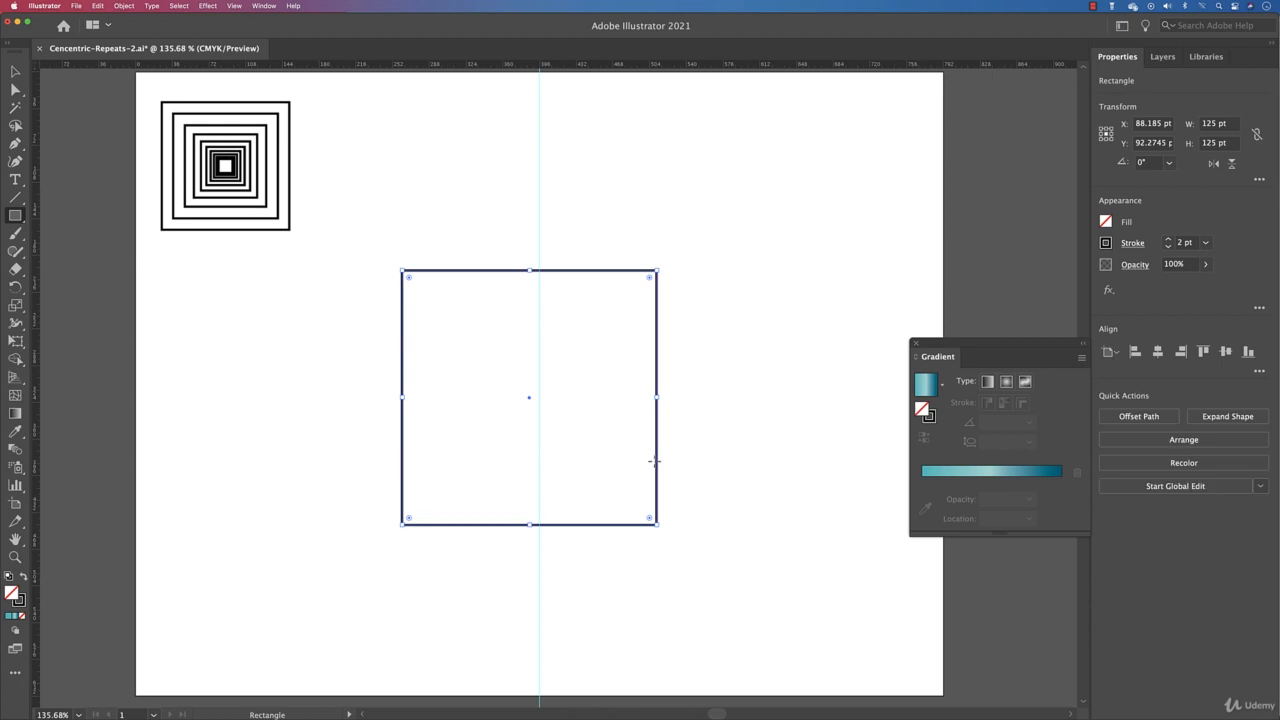
left_click(1157, 352)
key("v")
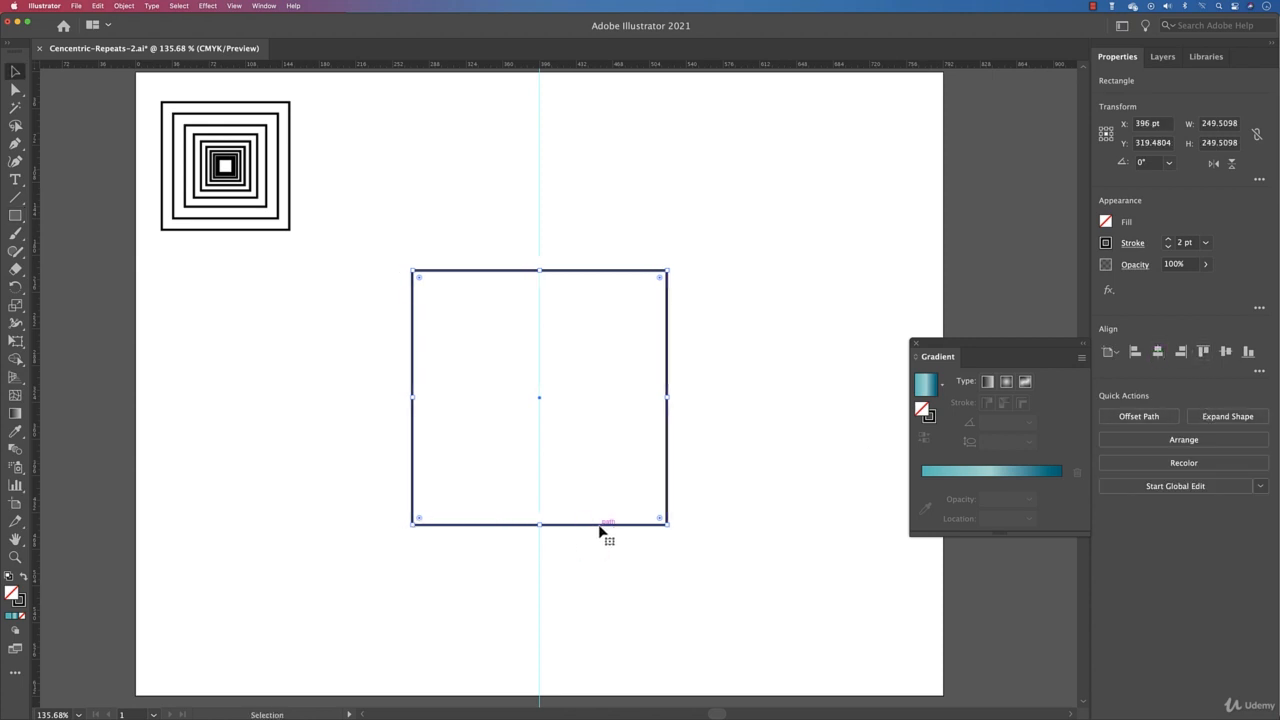
Step: Nudge the square upward, then undo the move
left_click_drag(594, 524, 594, 508)
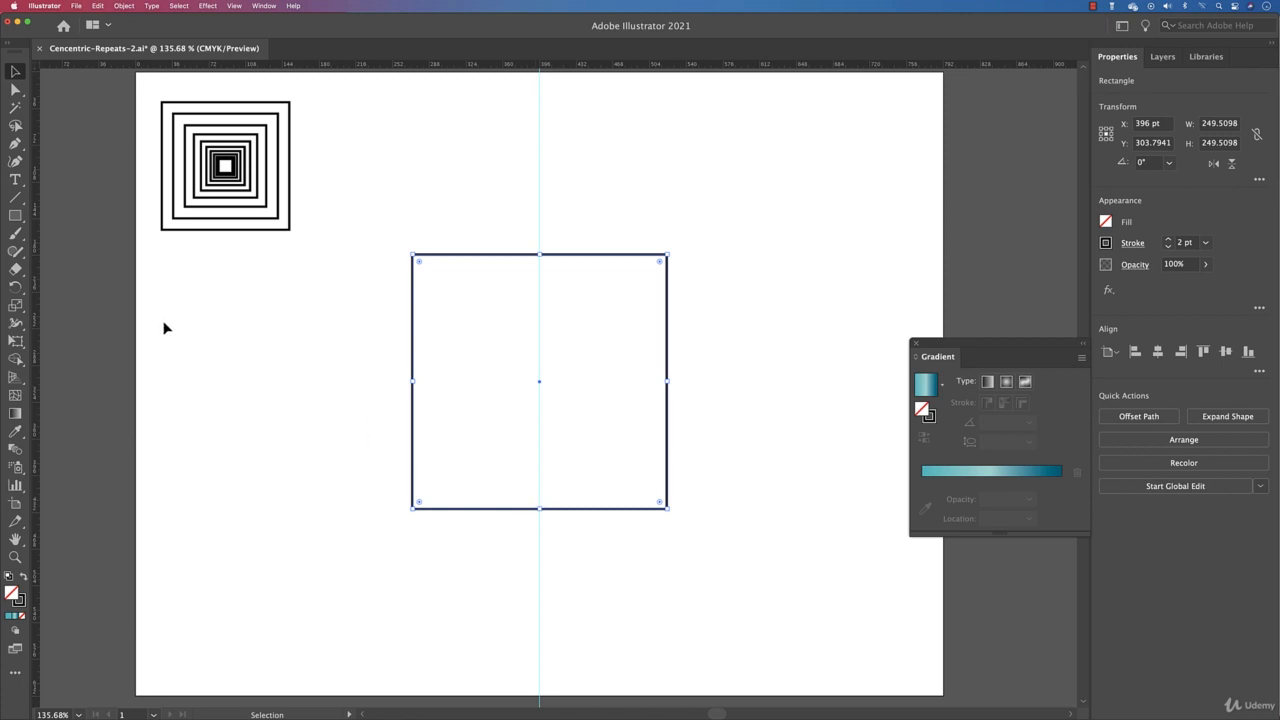
left_click(16, 307)
key("s")
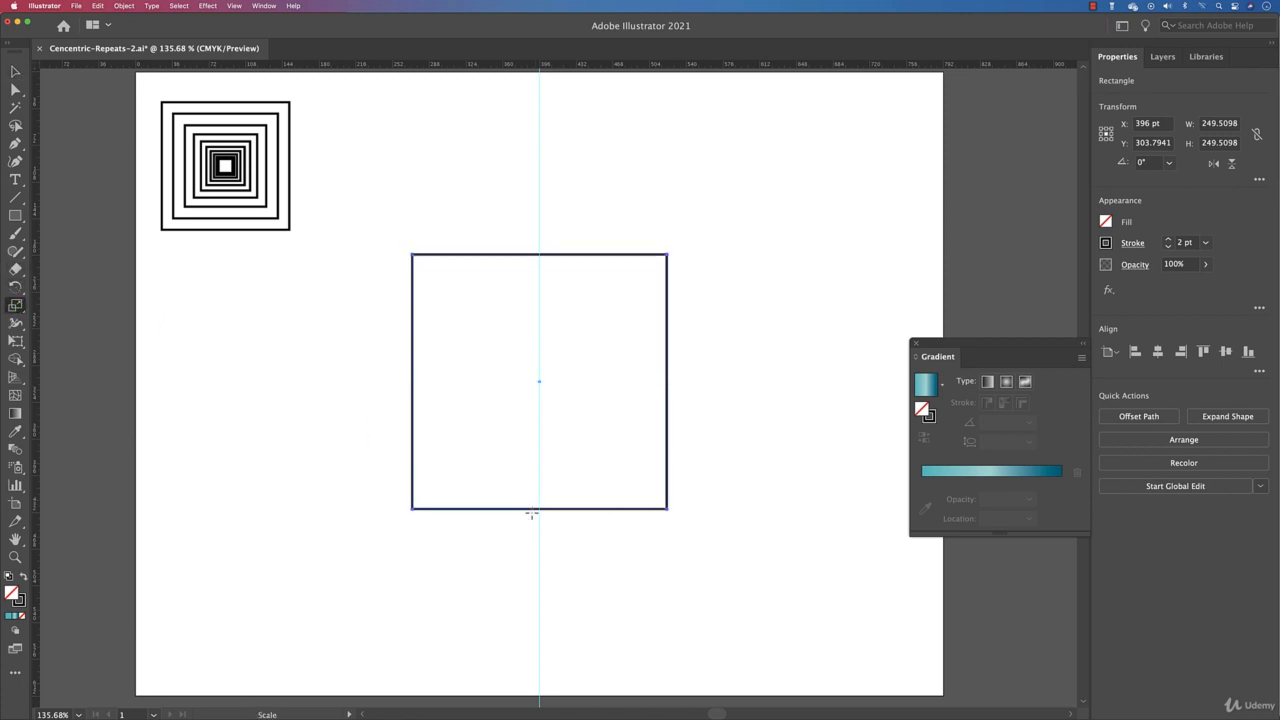
key("super+z")
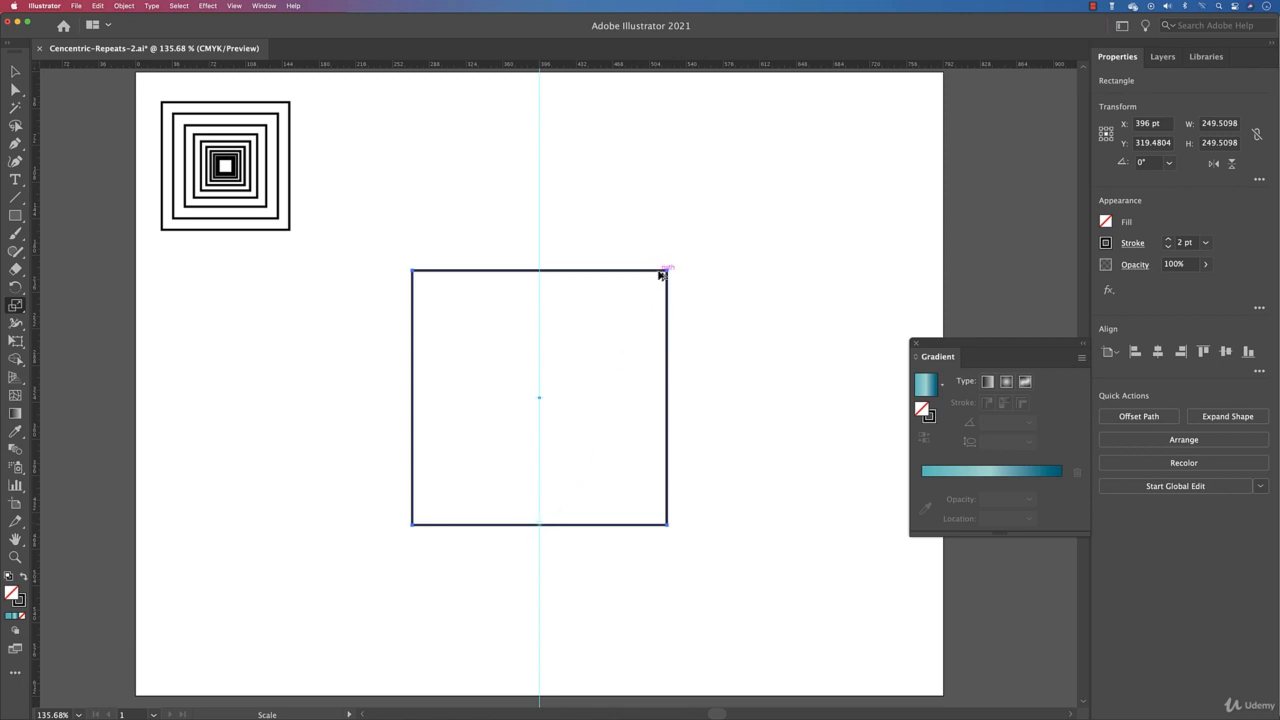
Step: Scale copies of the square anchored at its bottom edge, repeating the transform to make stepped nested squares
left_click_drag(662, 272, 649, 303)
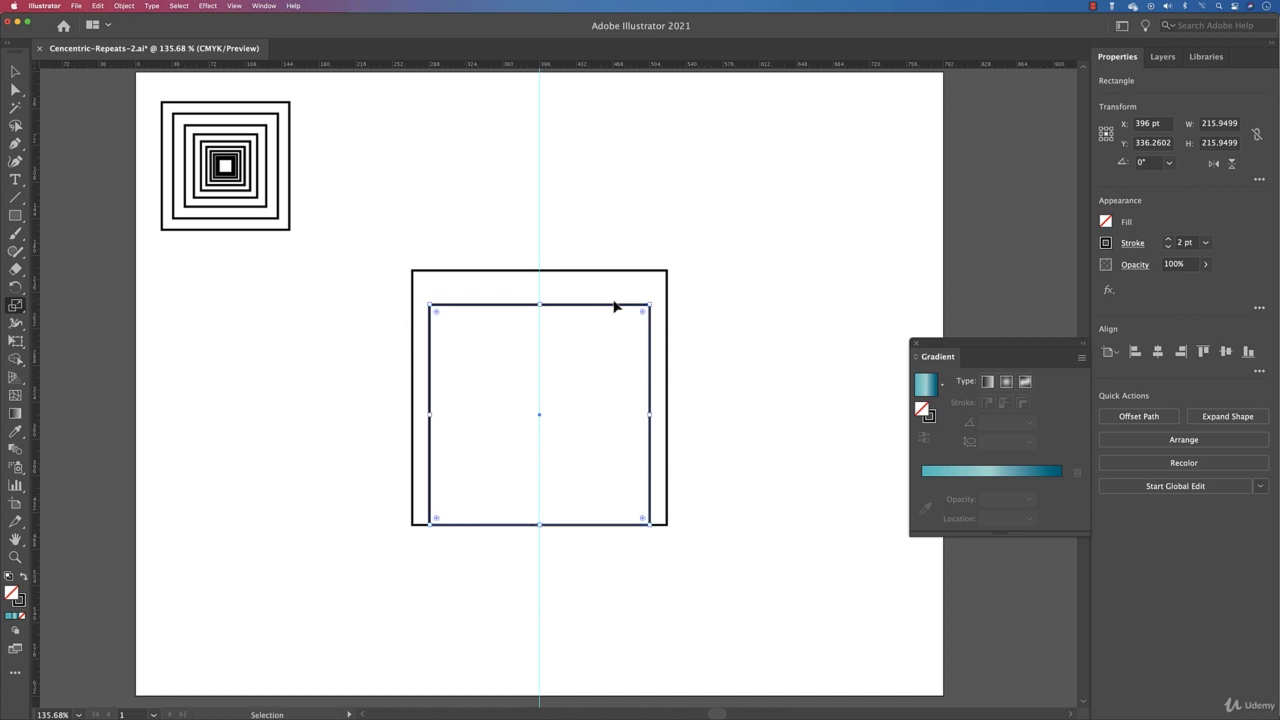
key("super+d")
key("super+d")
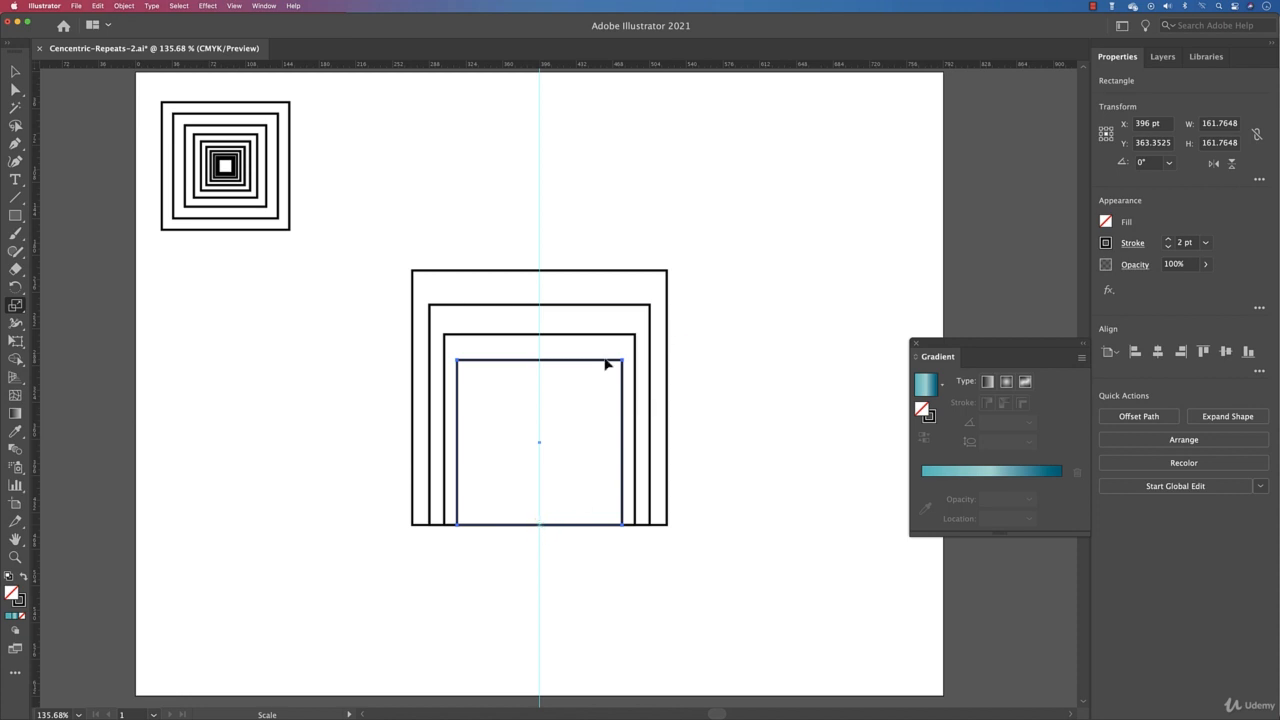
left_click_drag(614, 365, 600, 391)
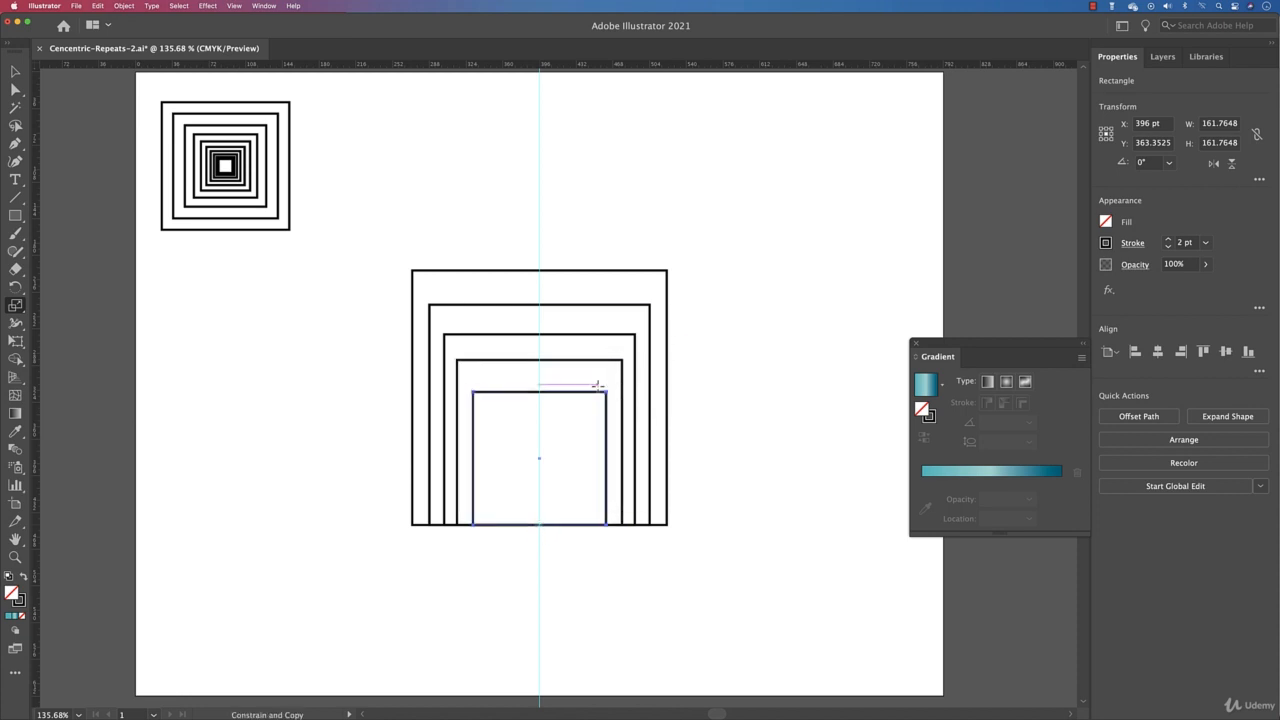
key("v")
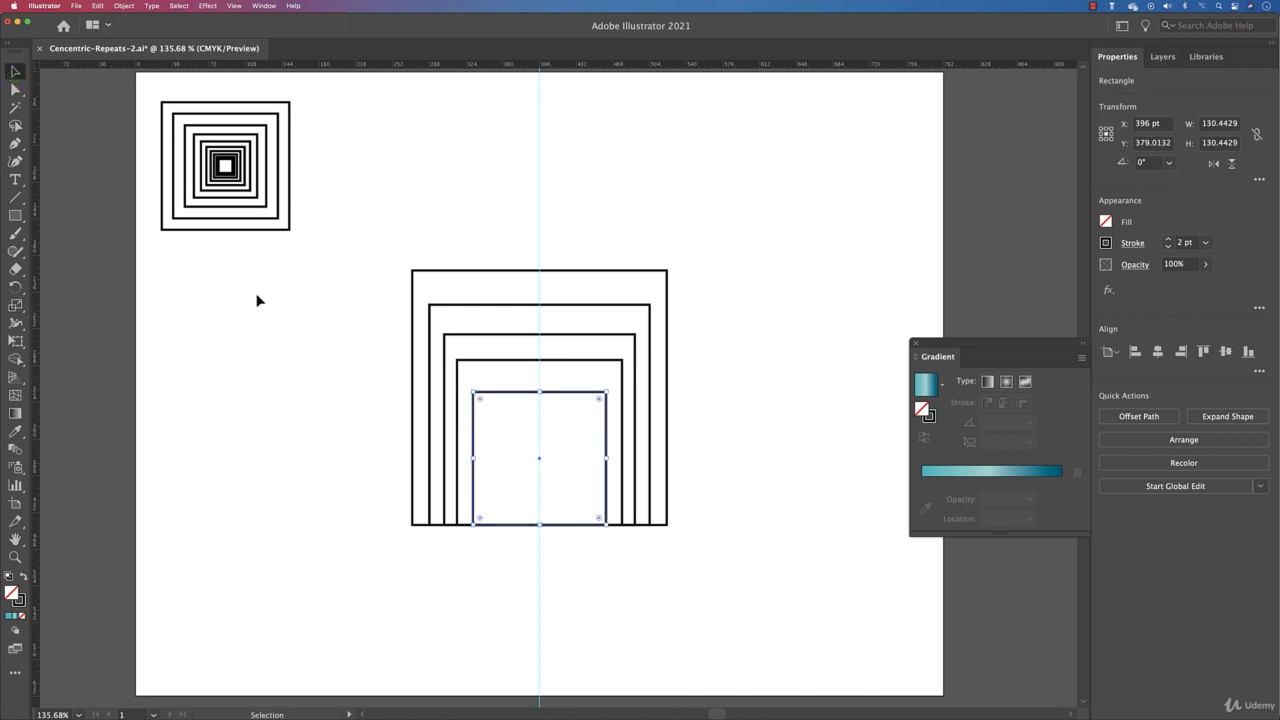
Step: Select the bottom-aligned squares, shrink them and place them beside the first set at the top
left_click_drag(314, 322, 565, 280)
left_click_drag(582, 354, 457, 246)
left_click(398, 373)
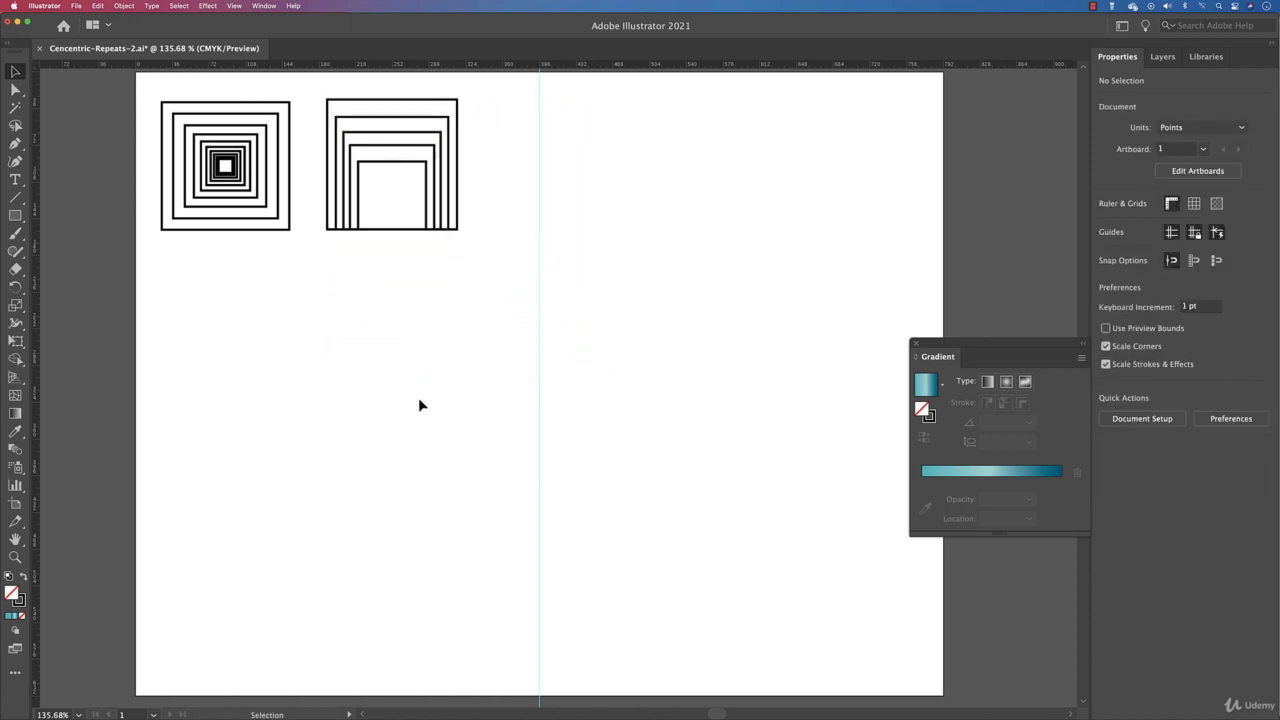
Step: Draw a square about 197 pt wide and centre it horizontally on the artboard
key("m")
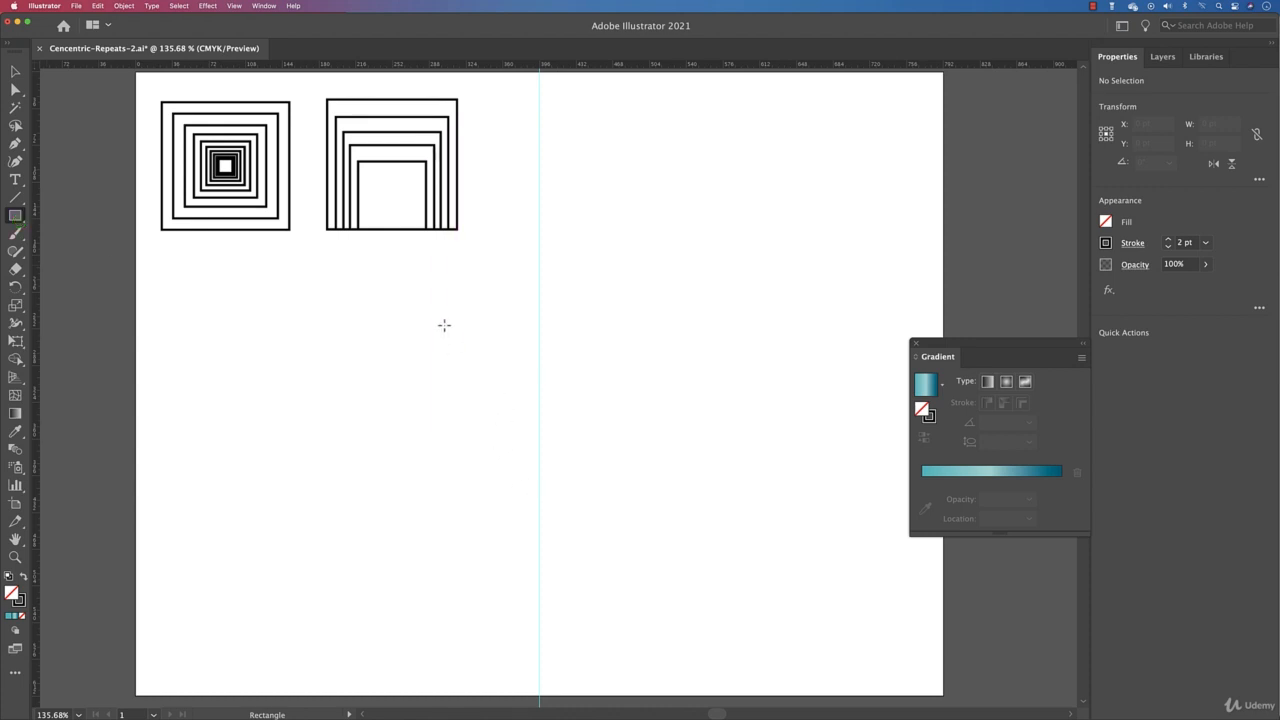
left_click_drag(444, 325, 644, 525)
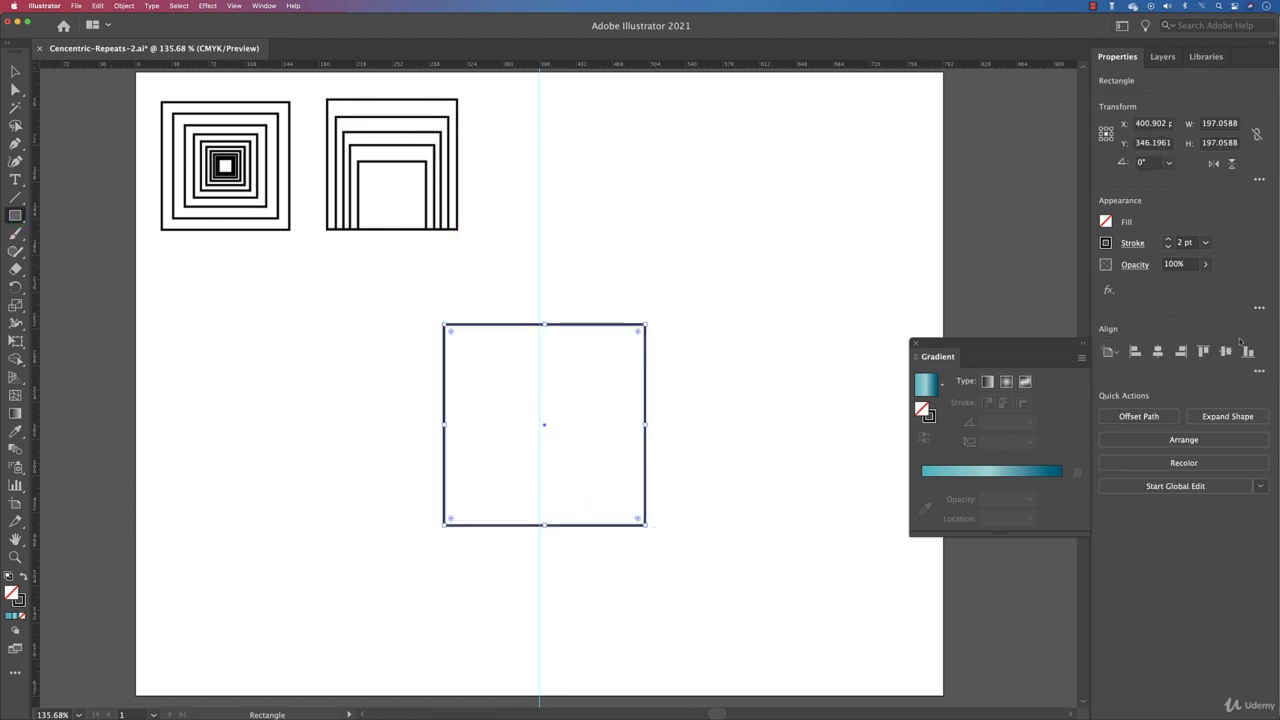
left_click(1157, 351)
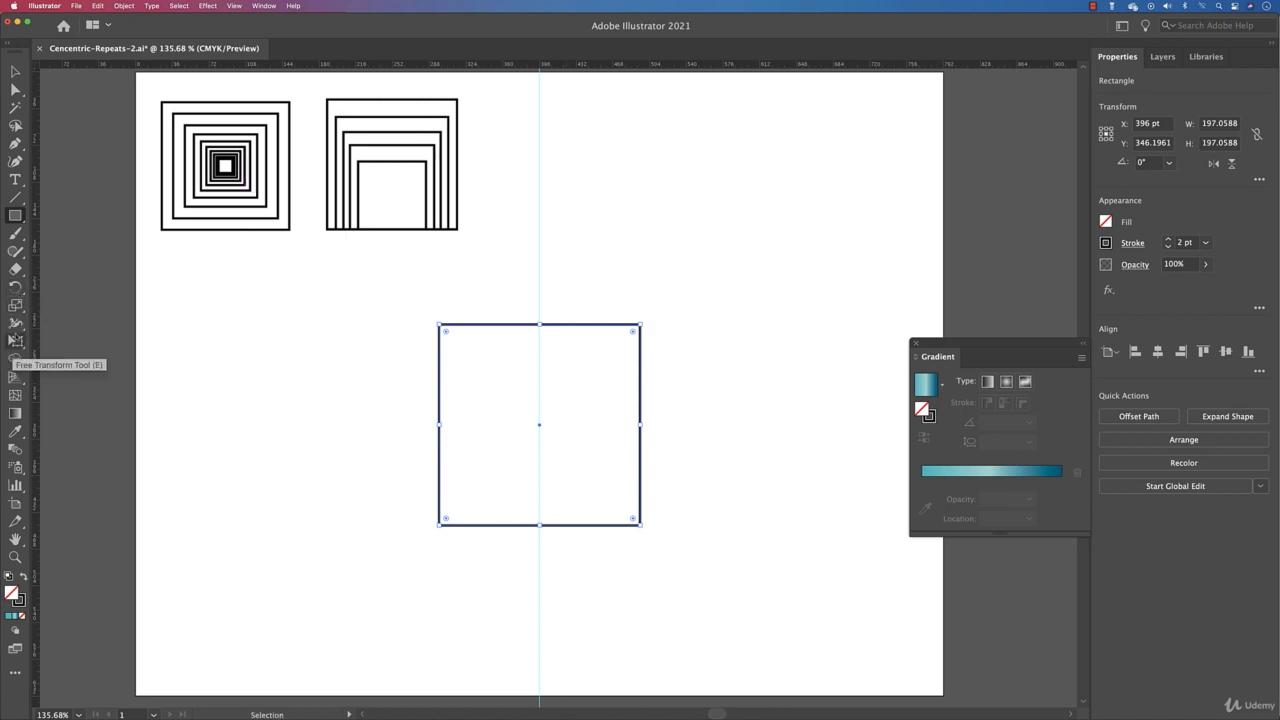
Step: Scale a copy of the square uniformly to 90% with Scale Strokes & Effects enabled
double_click(15, 304)
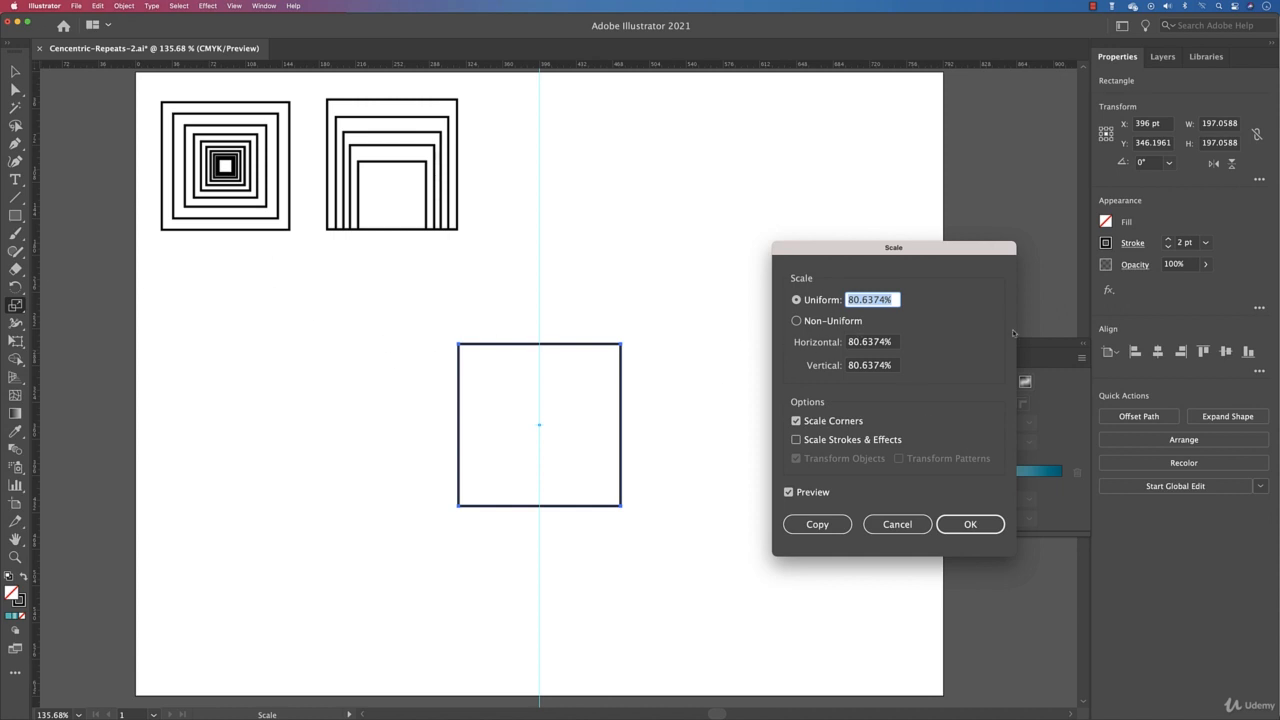
type("90")
left_click(846, 446)
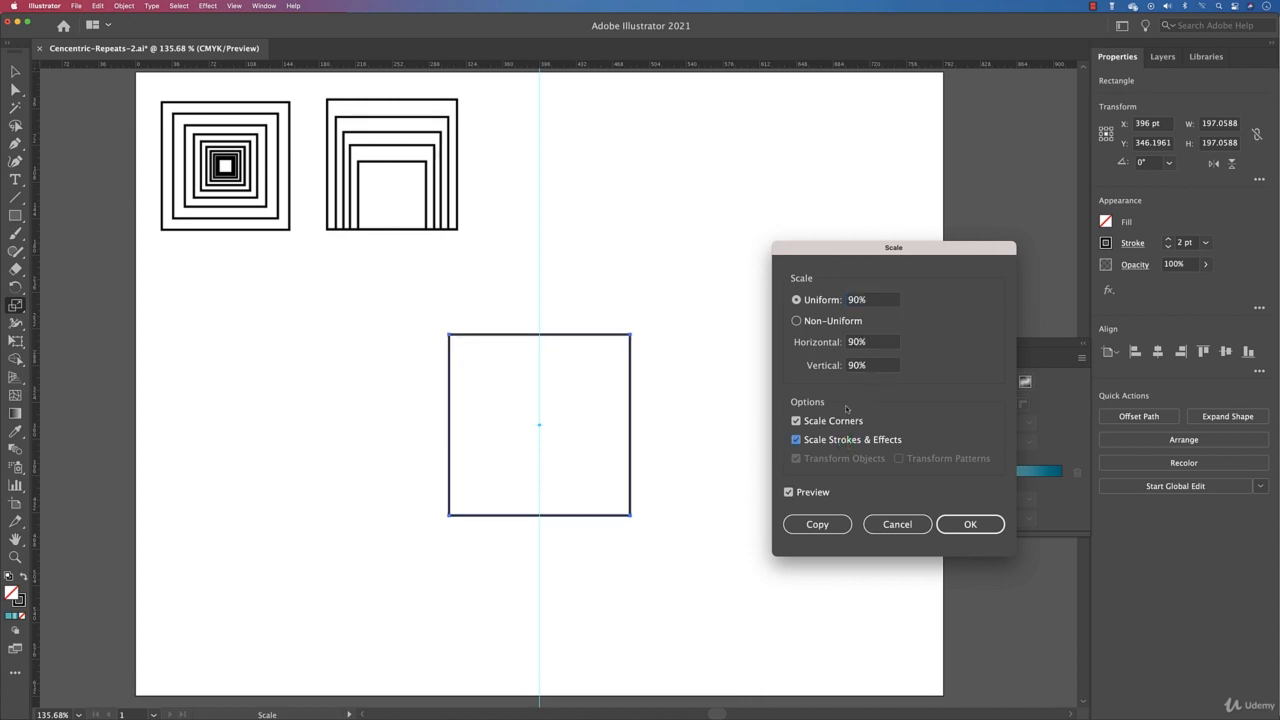
left_click(828, 533)
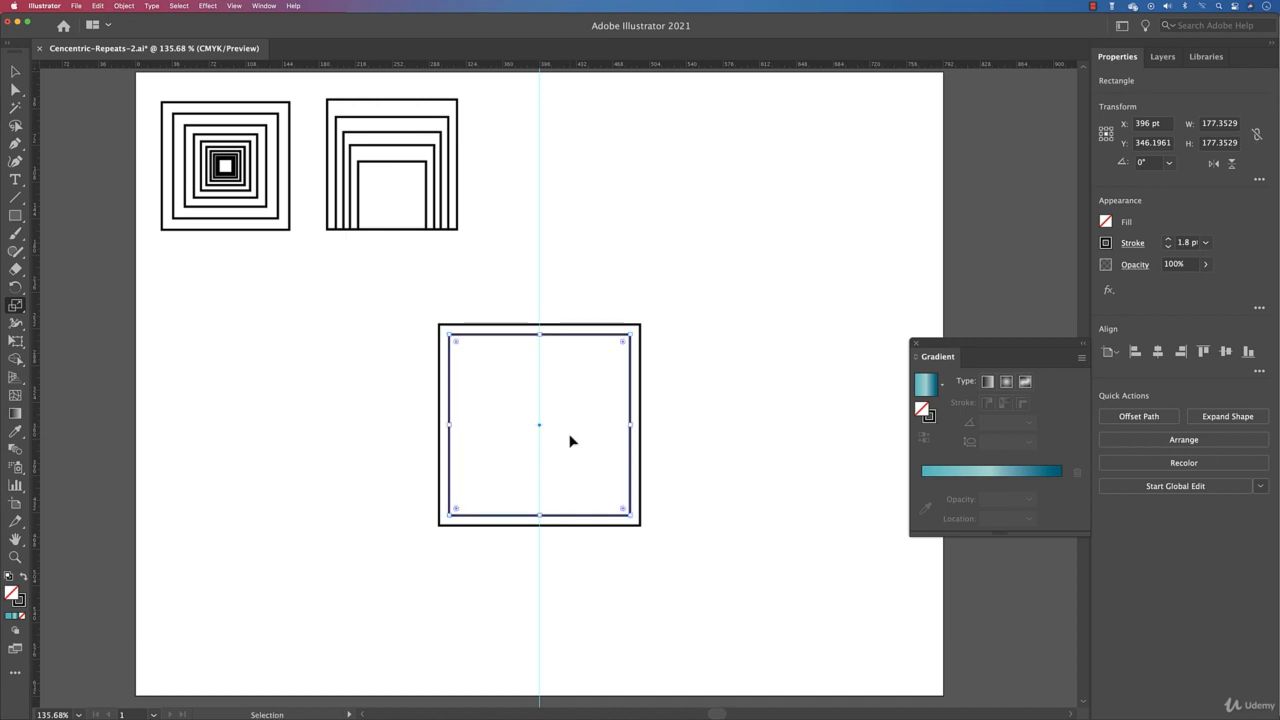
Step: Repeat the 90% scaled copy eight more times toward the centre
key("super+d")
key("super+d")
key("super+d")
key("super+d")
key("super+d")
key("super+d")
key("super+d")
key("super+d")
key("super+d")
key("super+d")
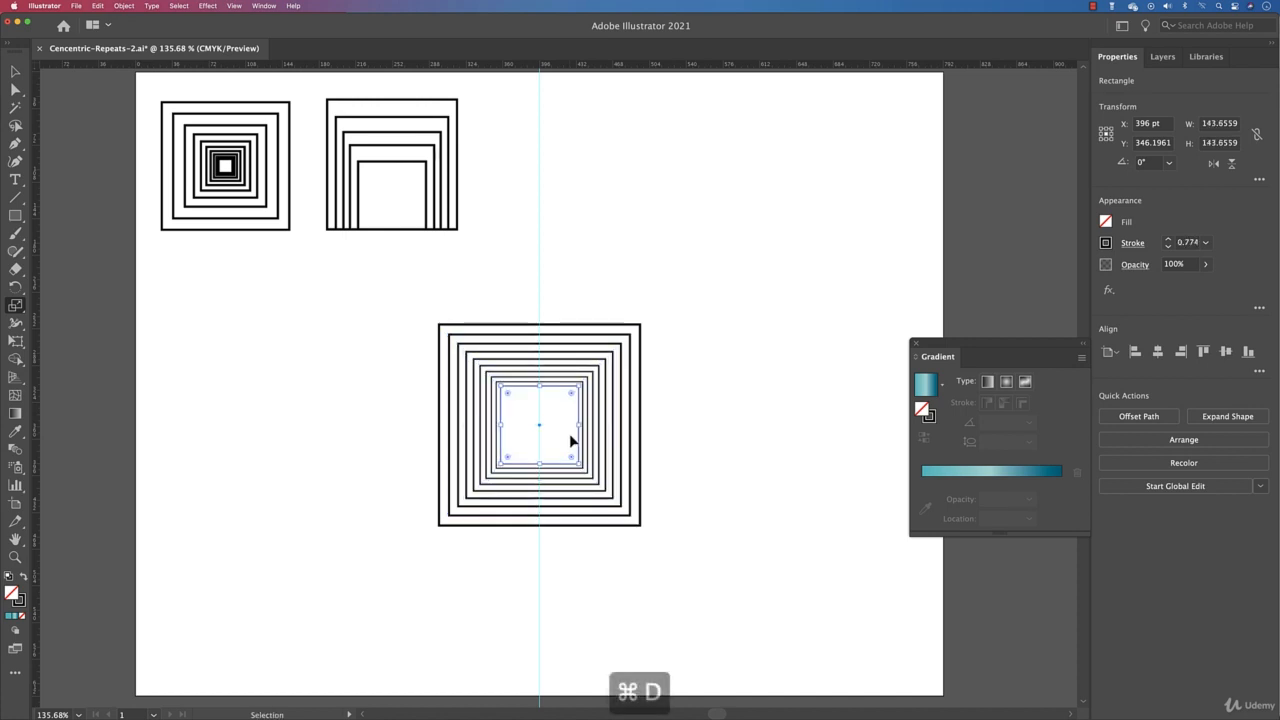
key("super+d")
key("super+d")
key("super+d")
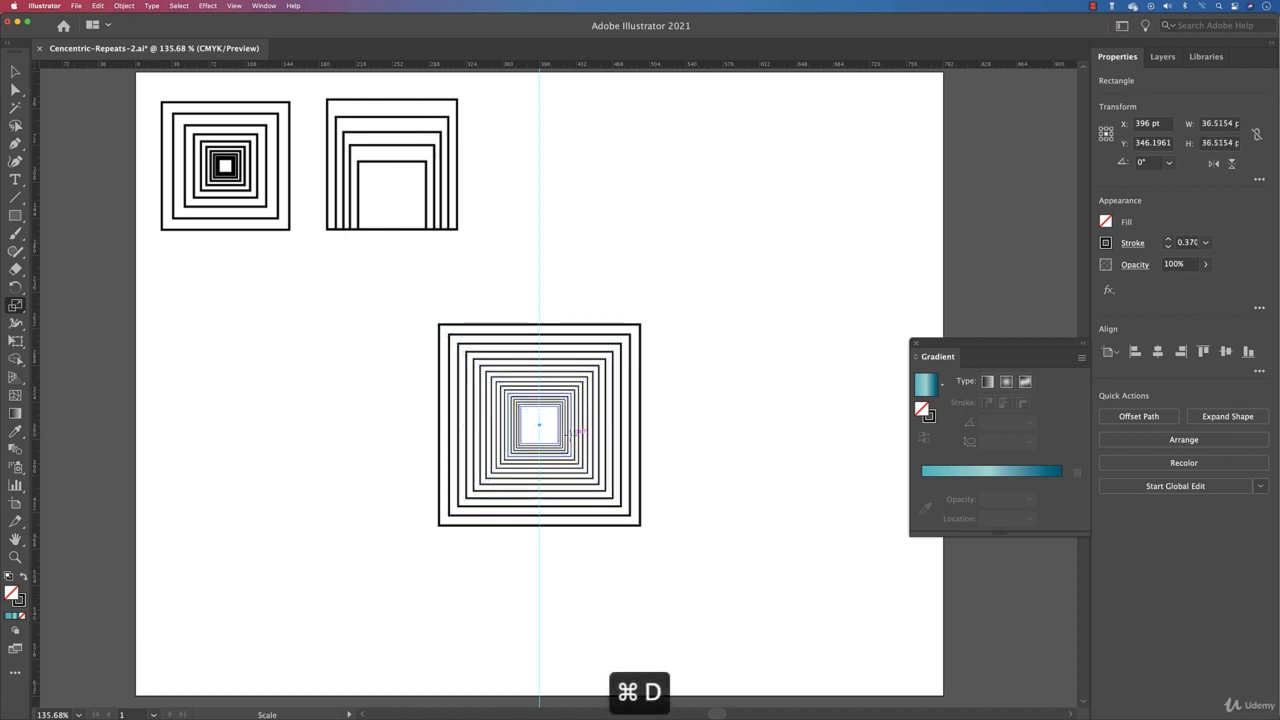
Step: Select the centred set of concentric squares and delete it
key("v")
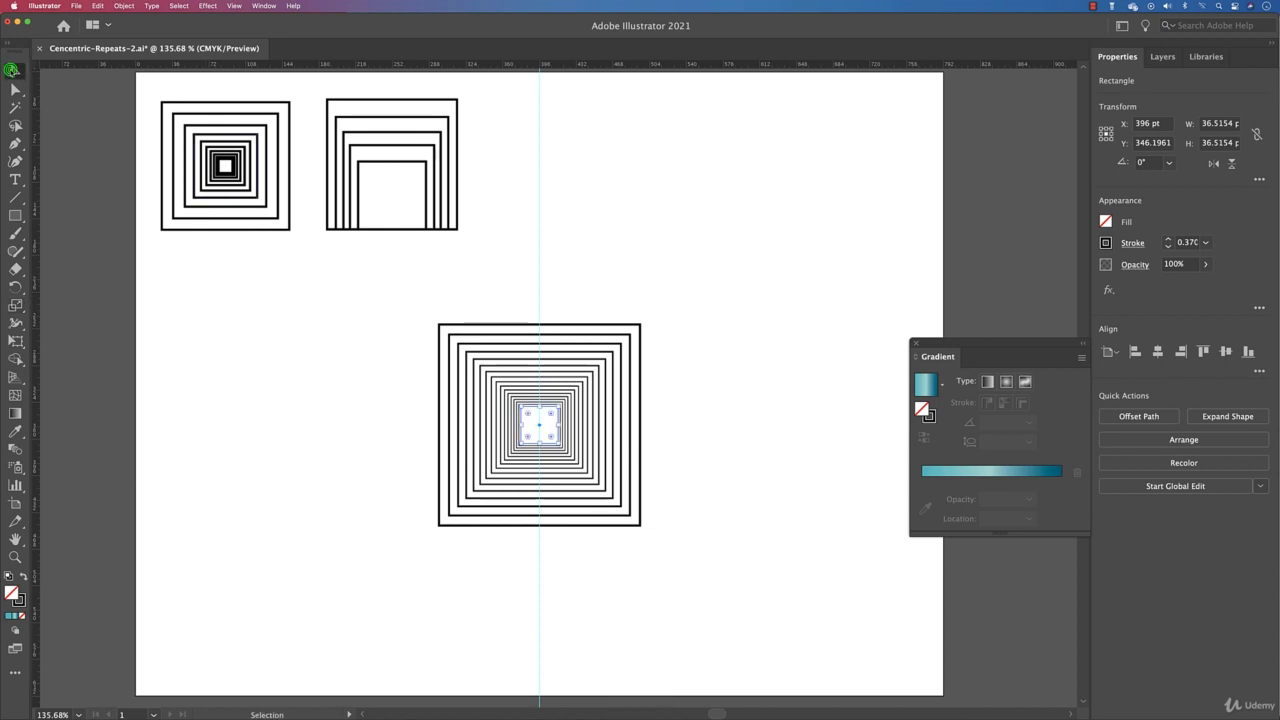
left_click_drag(758, 367, 223, 511)
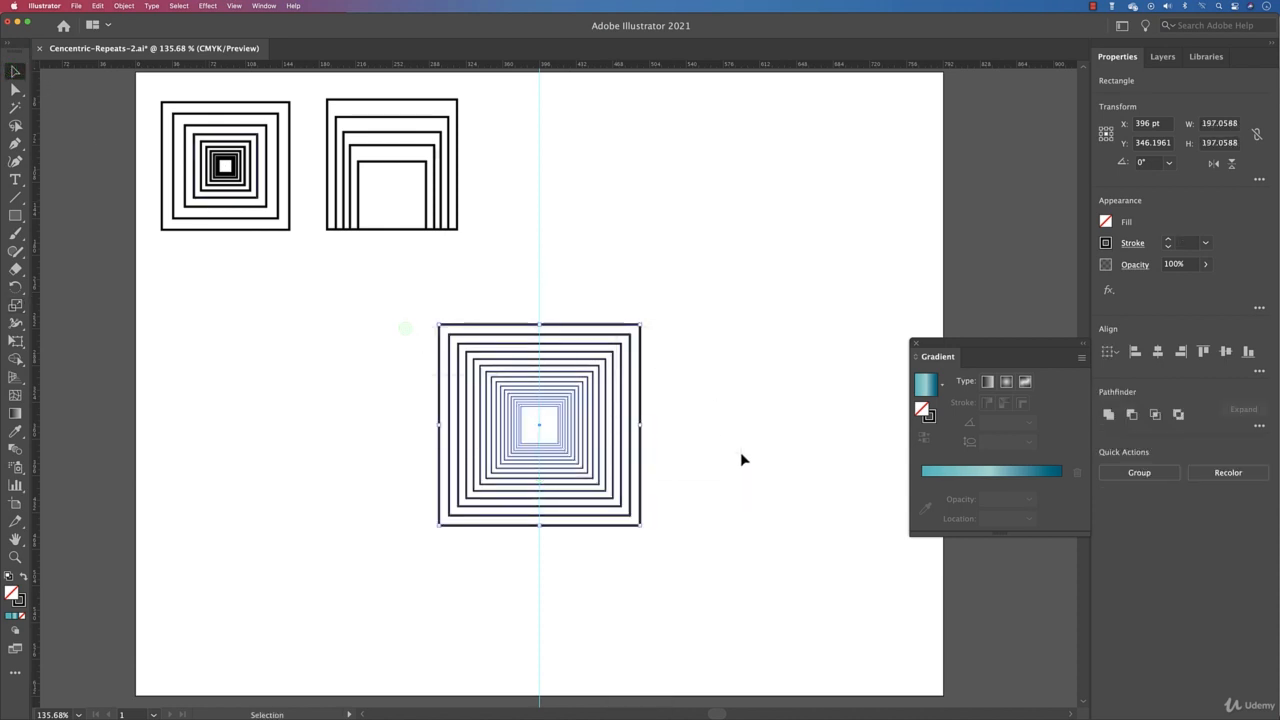
key("Delete")
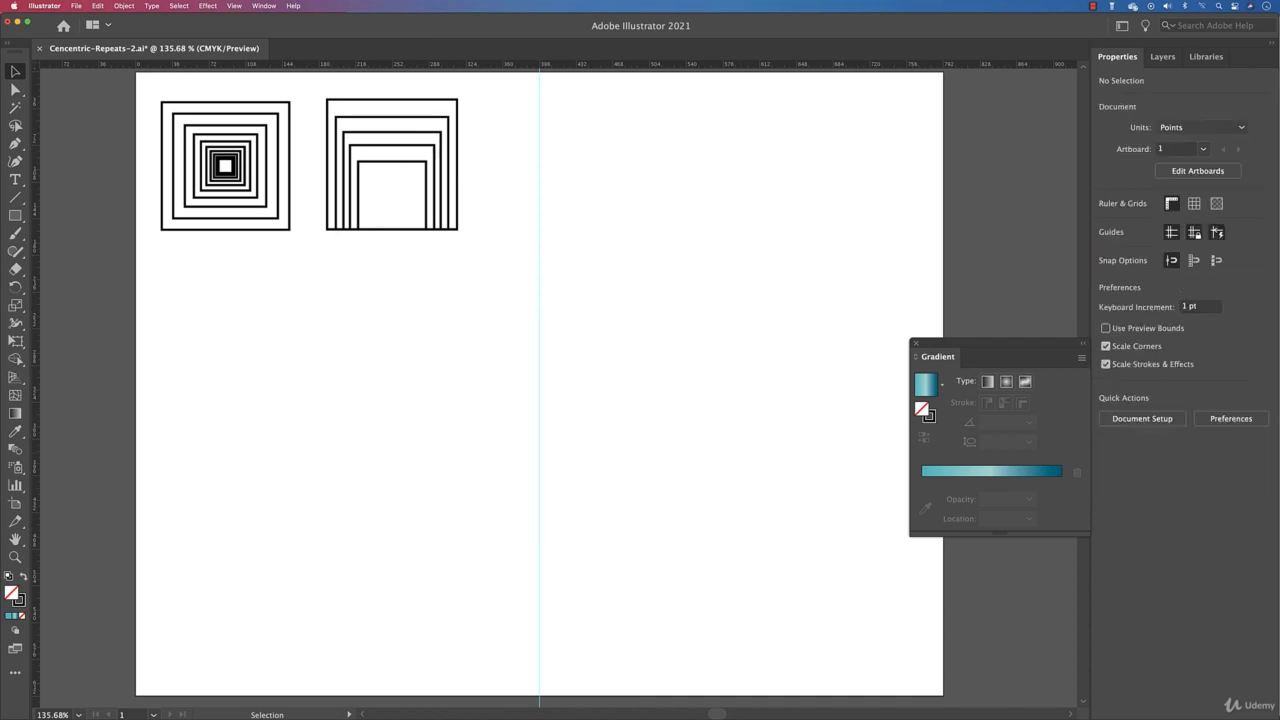
Step: Draw a circle about 86 pt wide centred on the guide and give it a 2 pt stroke
left_click(15, 215)
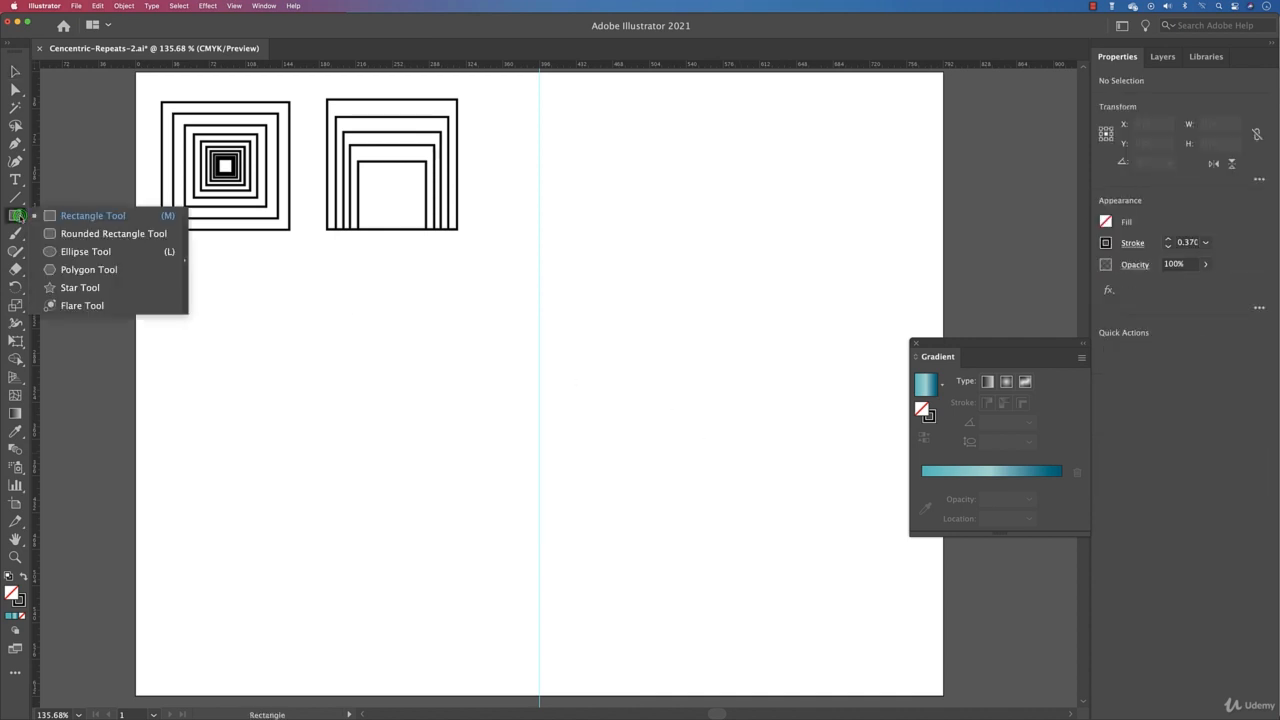
left_click(100, 252)
left_click_drag(540, 410, 583, 448)
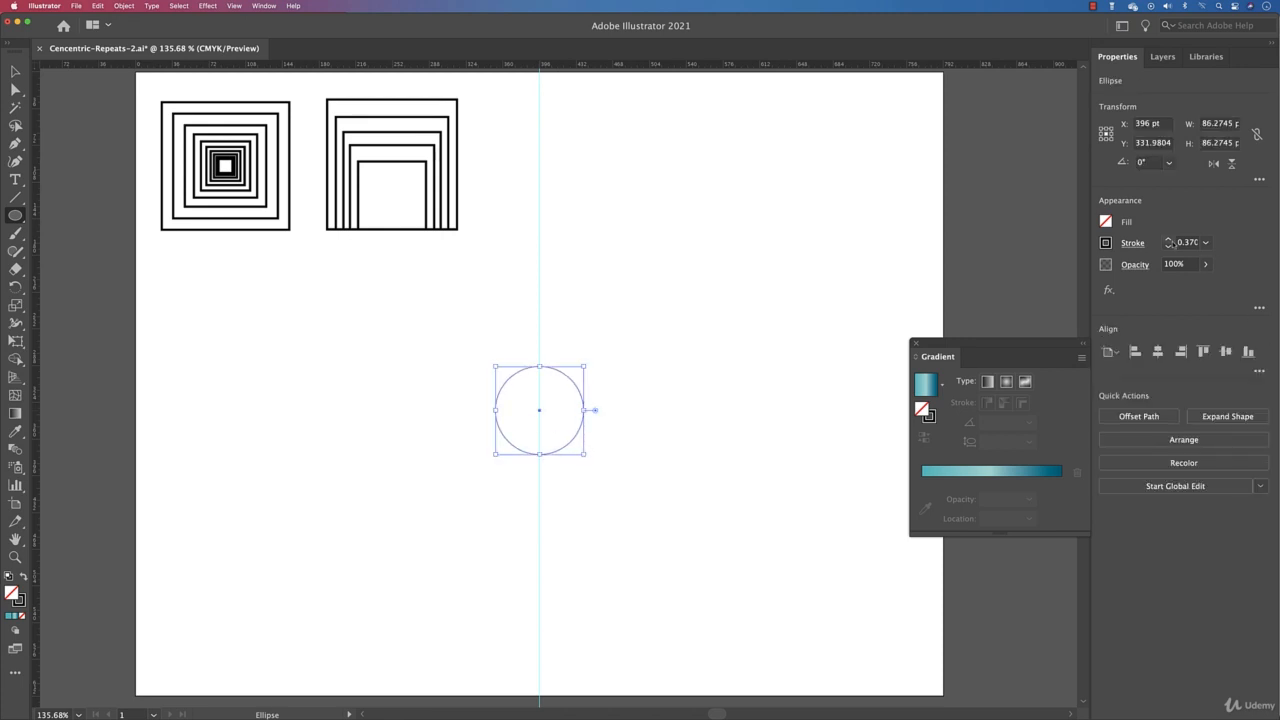
left_click(1170, 241)
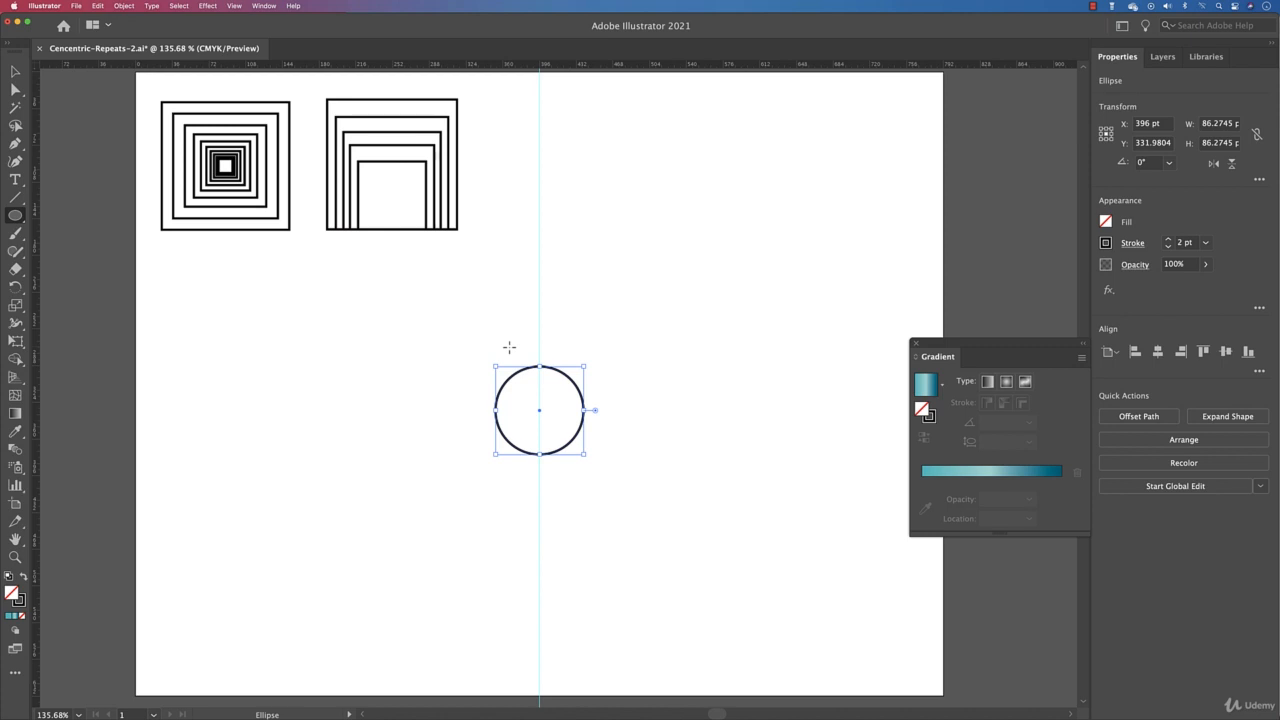
Step: With the Scale tool, scale two smaller copies of the circle from its centre
key("s")
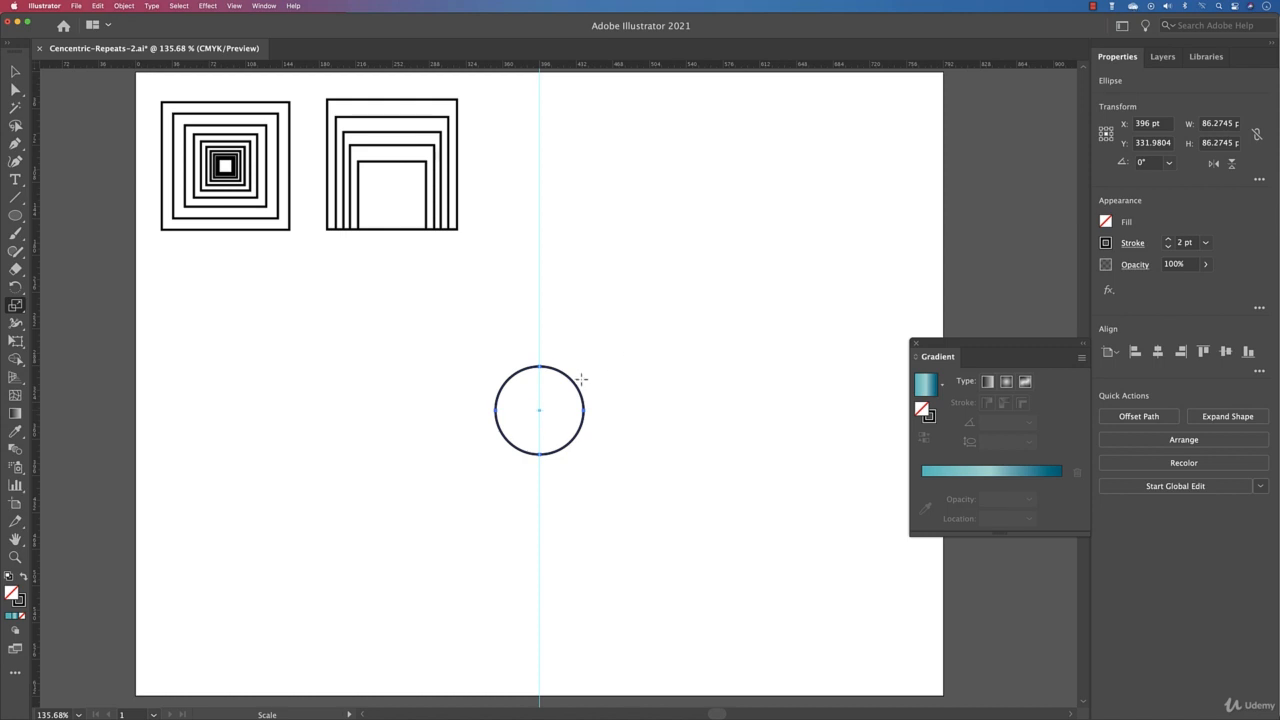
left_click(539, 411)
left_click_drag(571, 385, 568, 396)
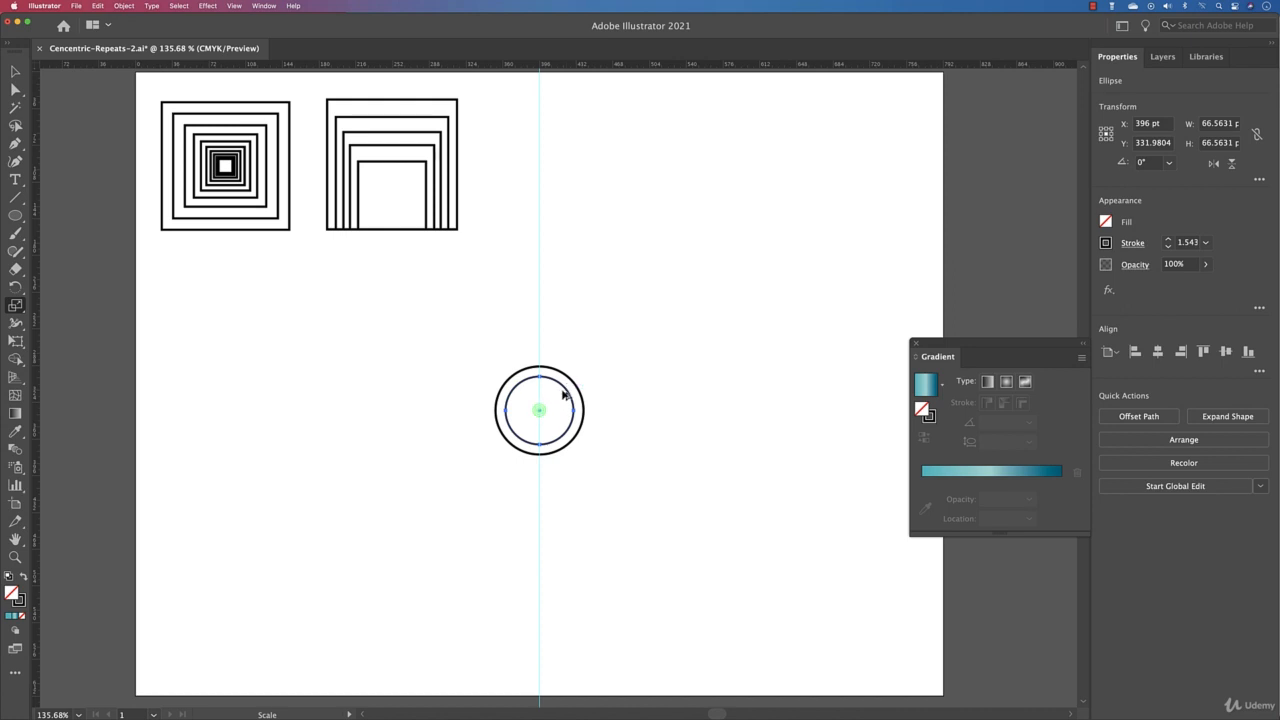
left_click_drag(563, 391, 558, 399)
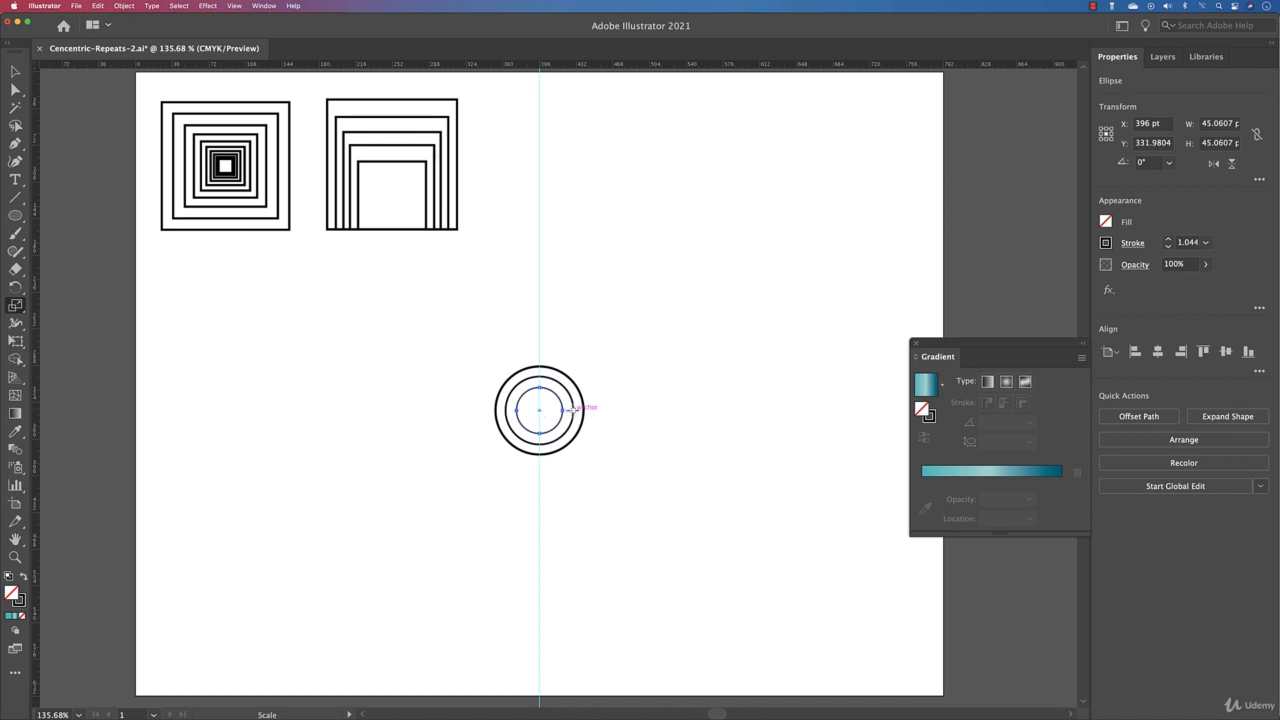
Step: Scale a larger copy of the outer circle uniformly with the Scale dialog, to about 103.5 pt wide
key("v")
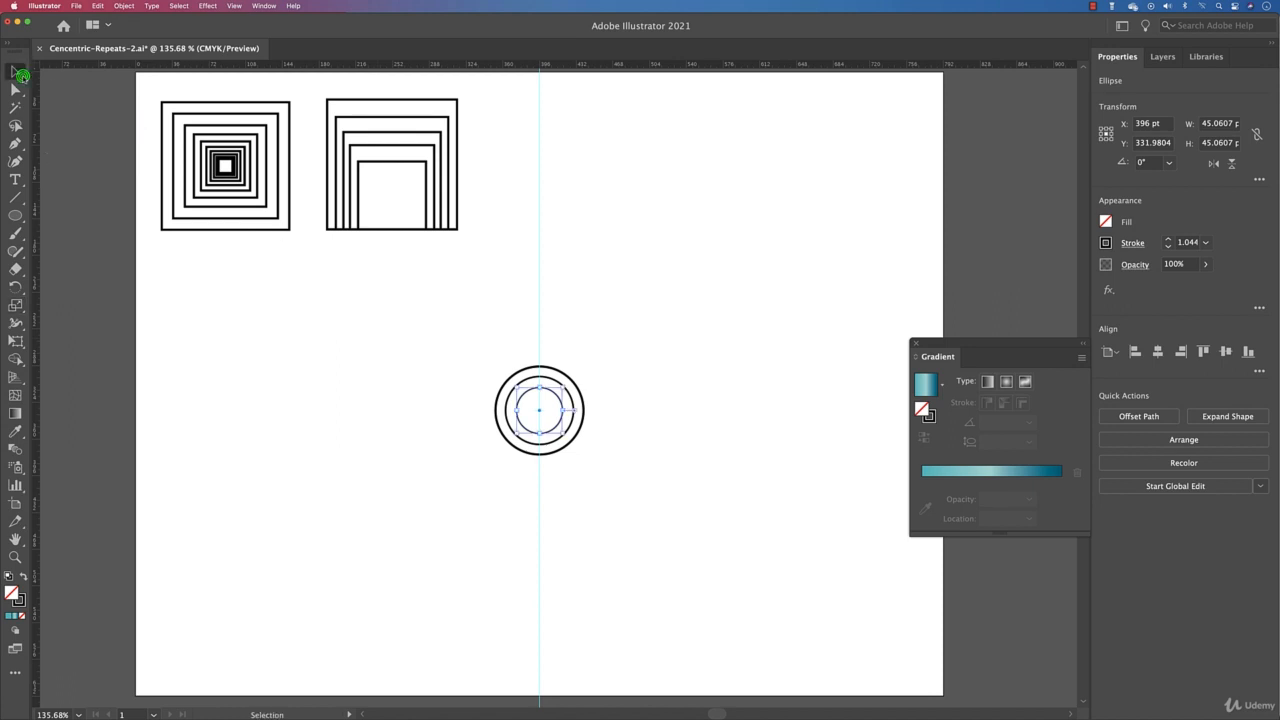
left_click(419, 426)
left_click(581, 396)
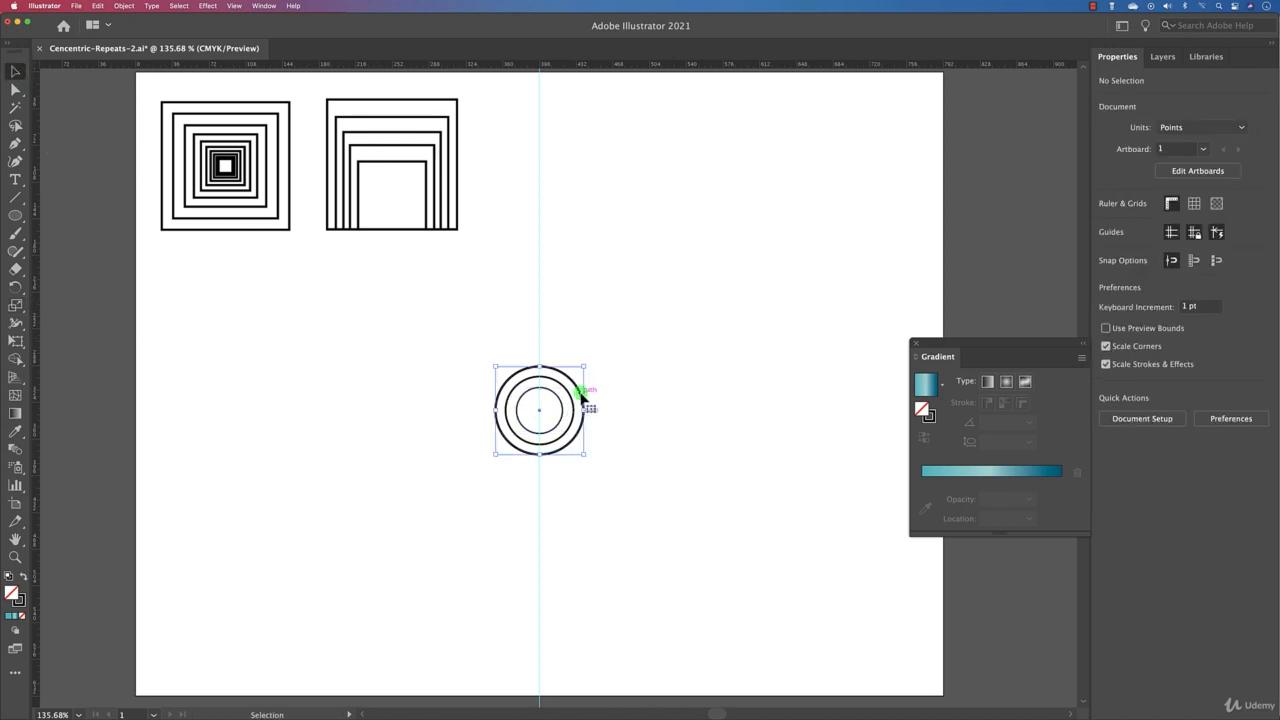
double_click(15, 304)
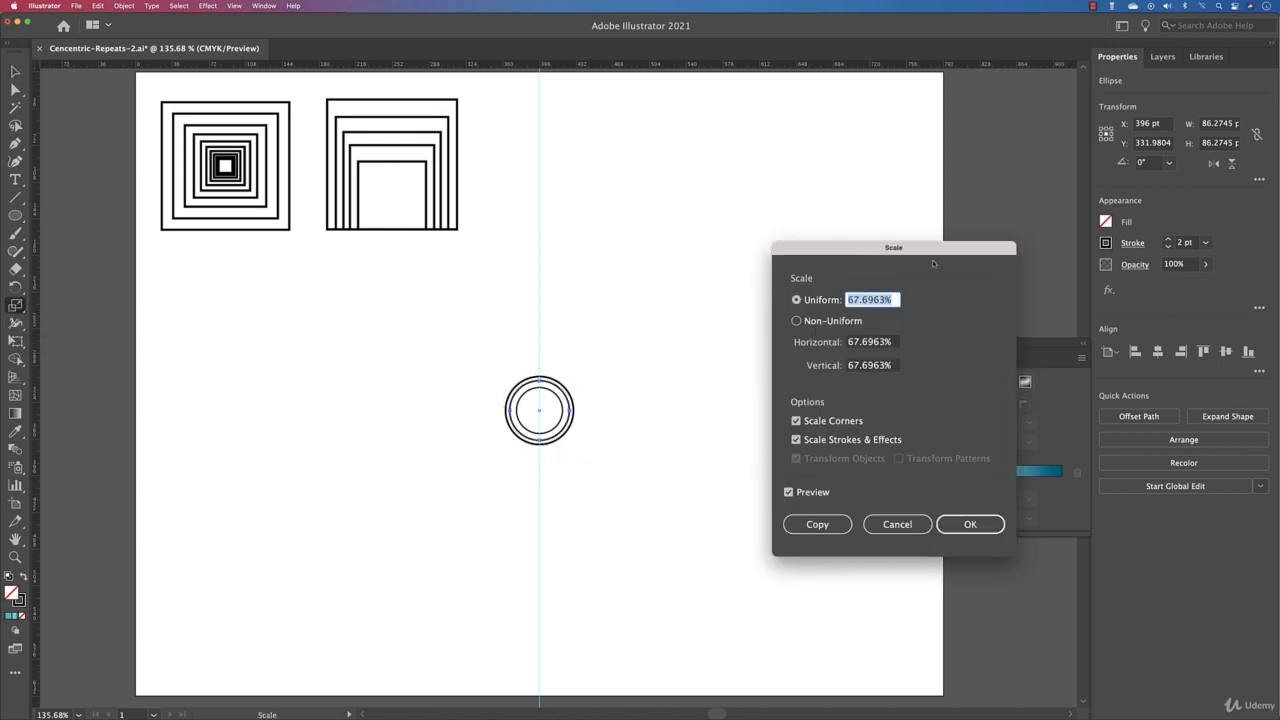
type("120")
left_click(824, 524)
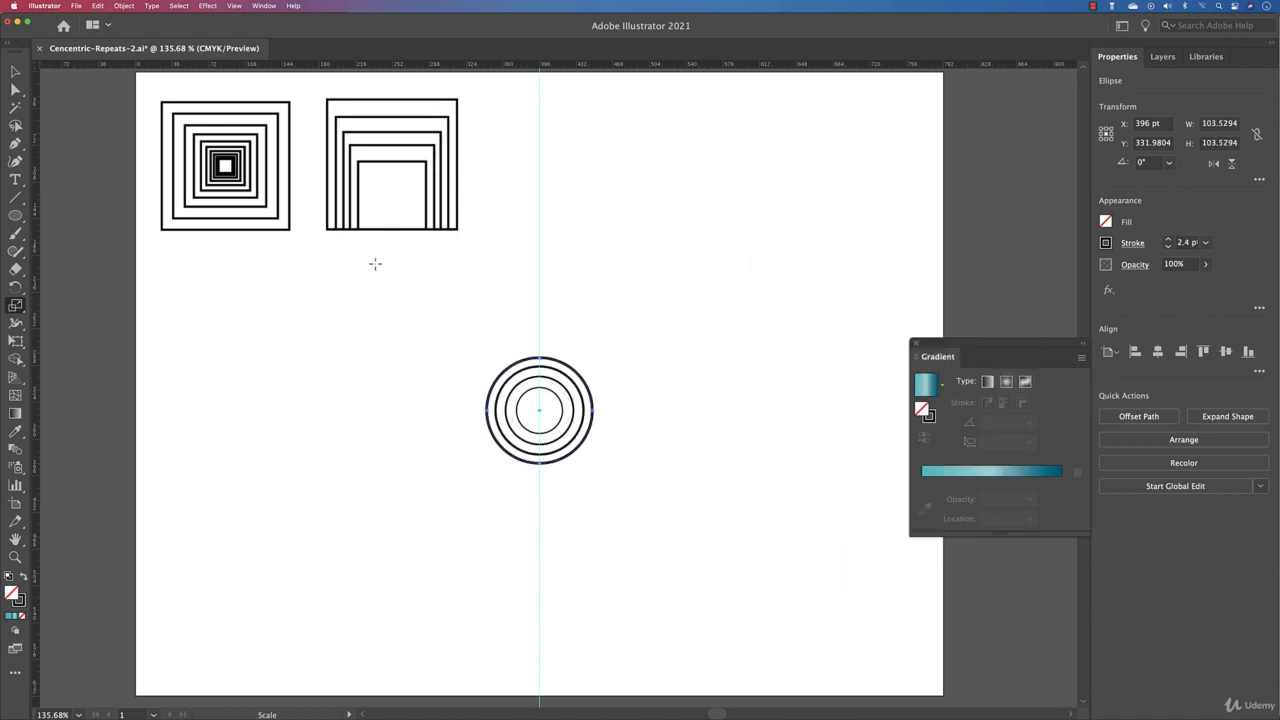
Step: Fill the bottom-aligned square set with the teal gradient and remove its stroke
key("v")
left_click(286, 351)
left_click_drag(370, 359, 638, 468)
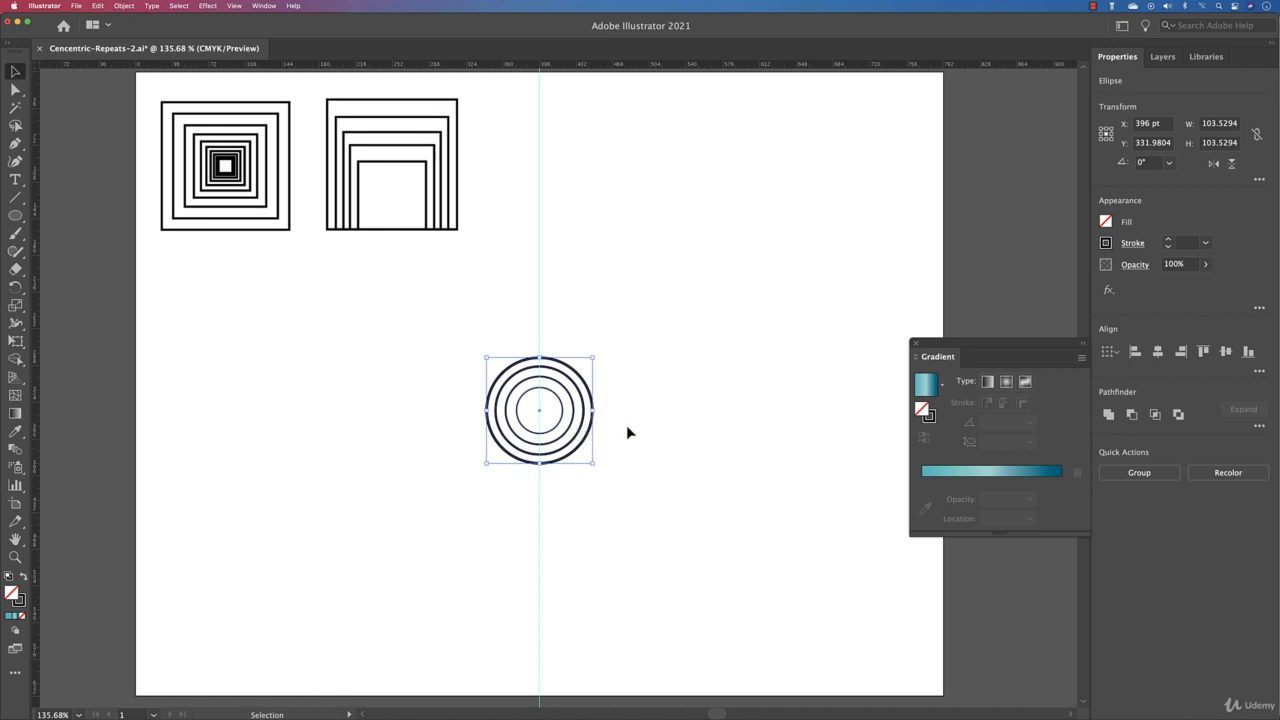
left_click_drag(497, 184, 335, 263)
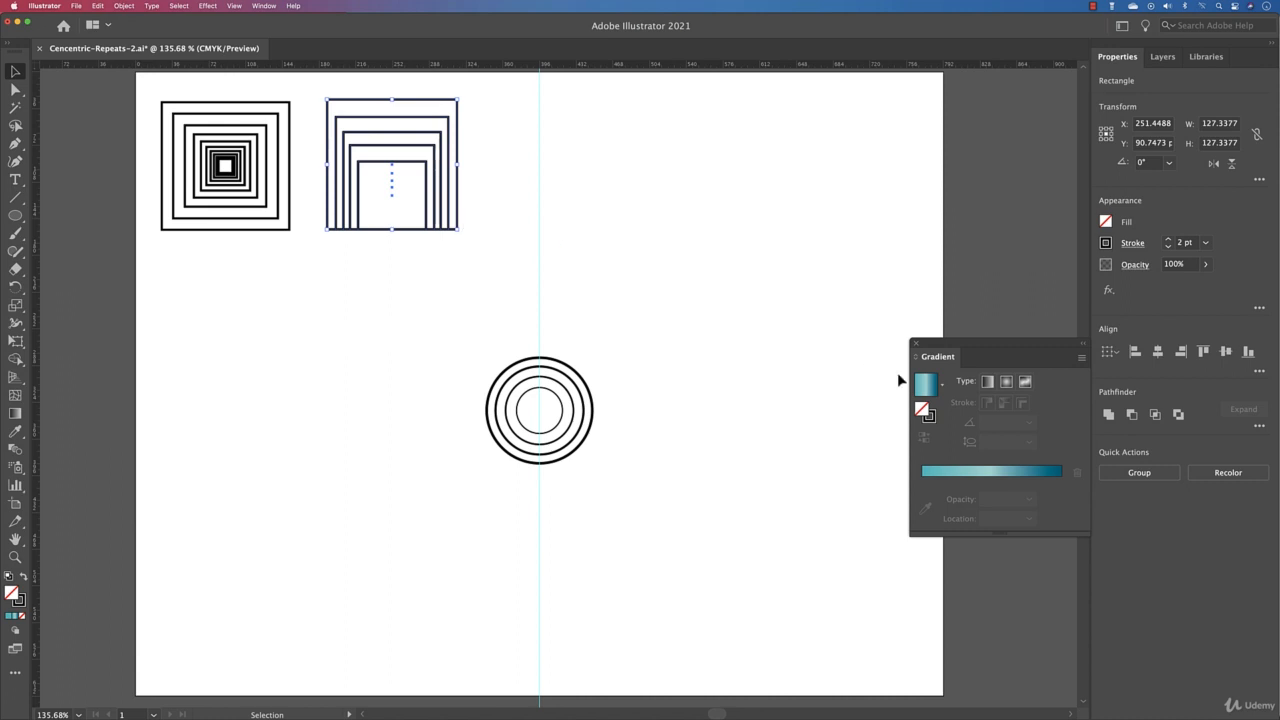
left_click(926, 390)
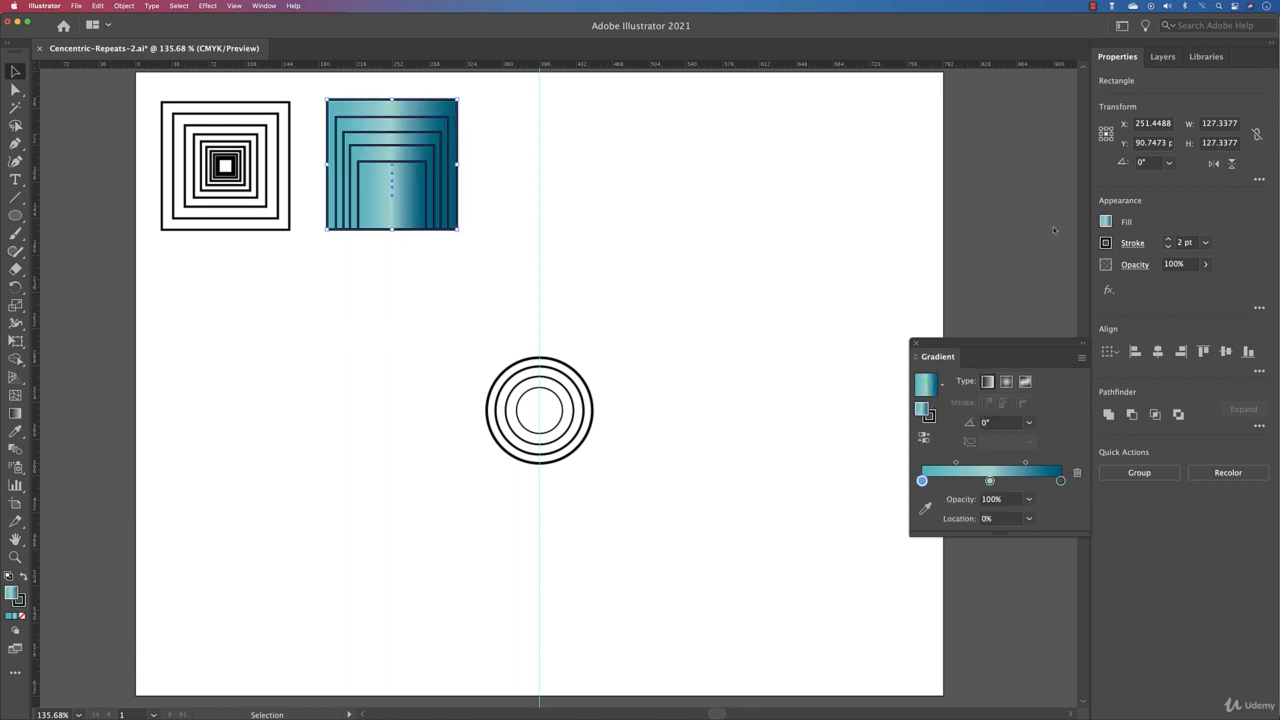
left_click(1168, 246)
left_click(1168, 246)
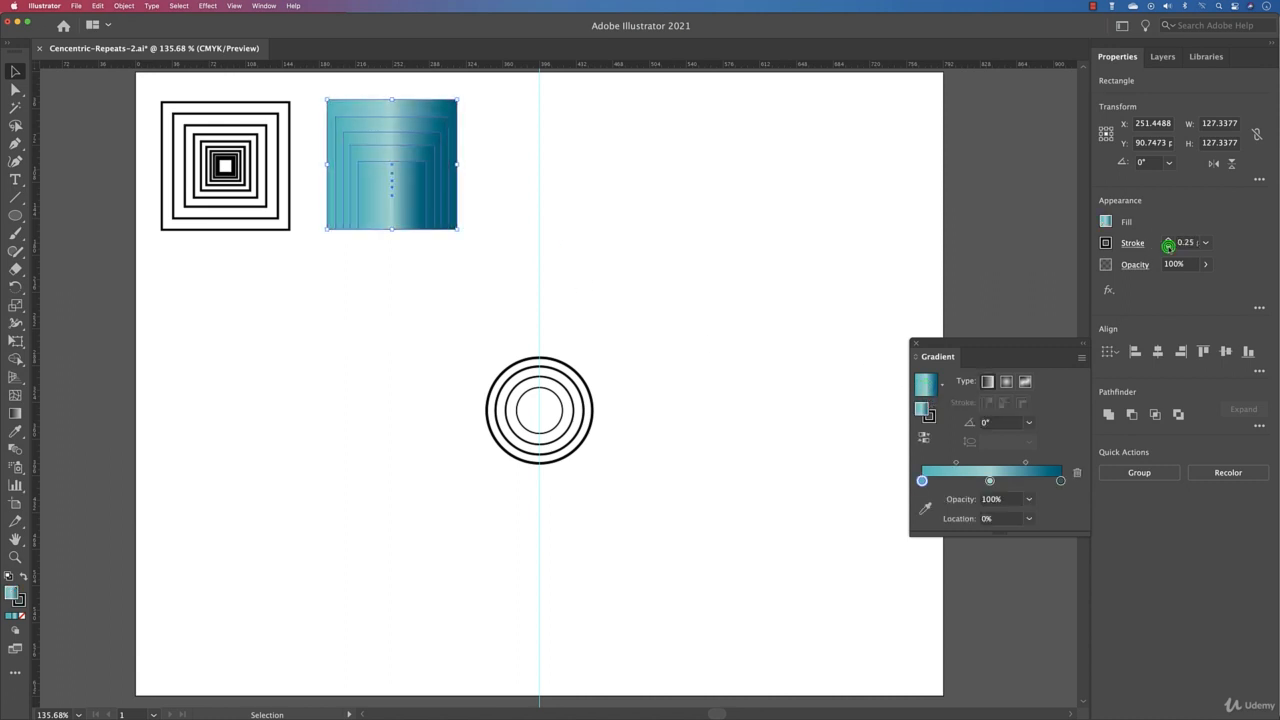
left_click(1168, 246)
Step: Enlarge the gradient square set to about 302 pt and move it to the artboard's upper right
left_click(537, 191)
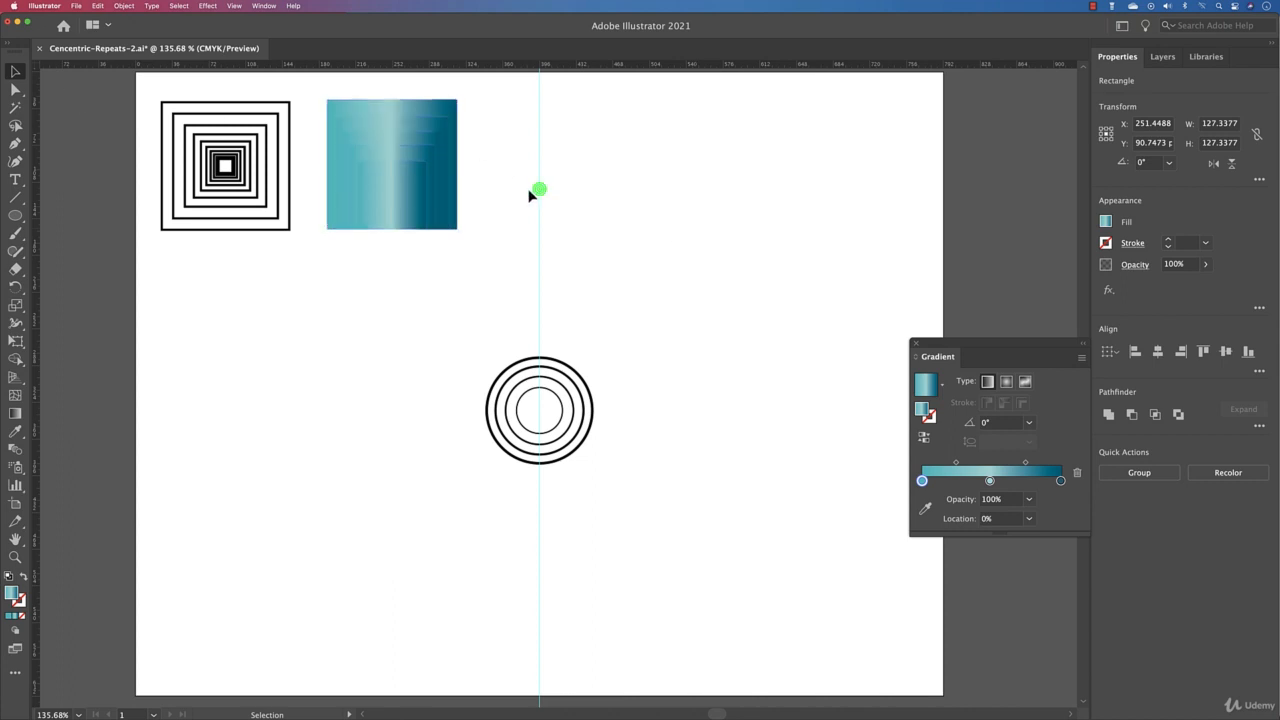
left_click_drag(488, 186, 697, 454)
left_click_drag(766, 321, 886, 240)
left_click_drag(716, 416, 781, 272)
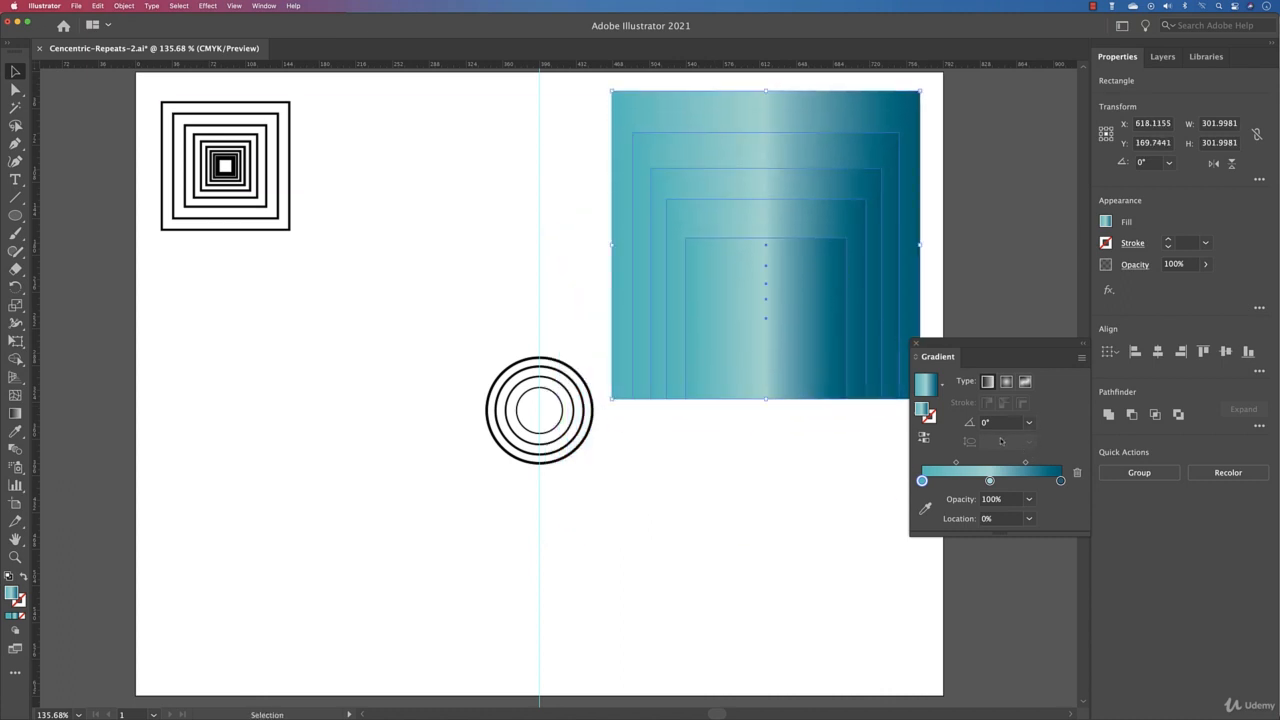
Step: Set the square set's gradient angle to -90°
left_click(1030, 423)
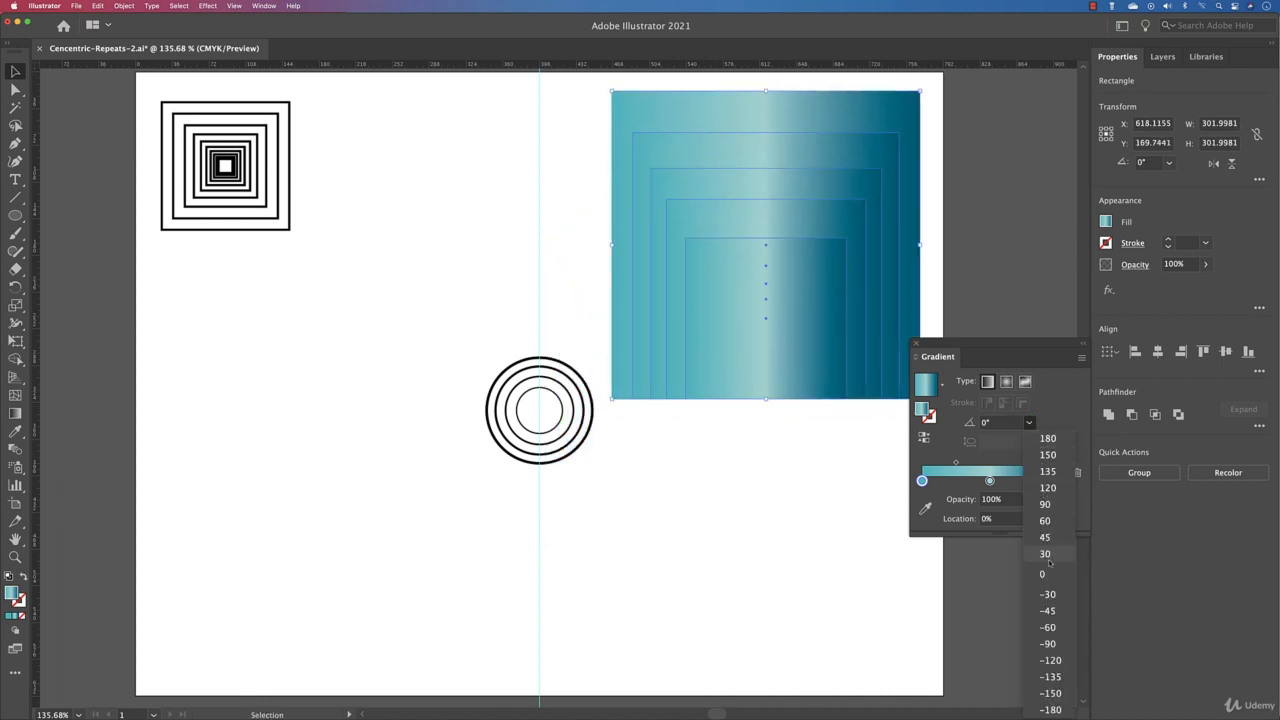
left_click(1052, 643)
left_click(836, 555)
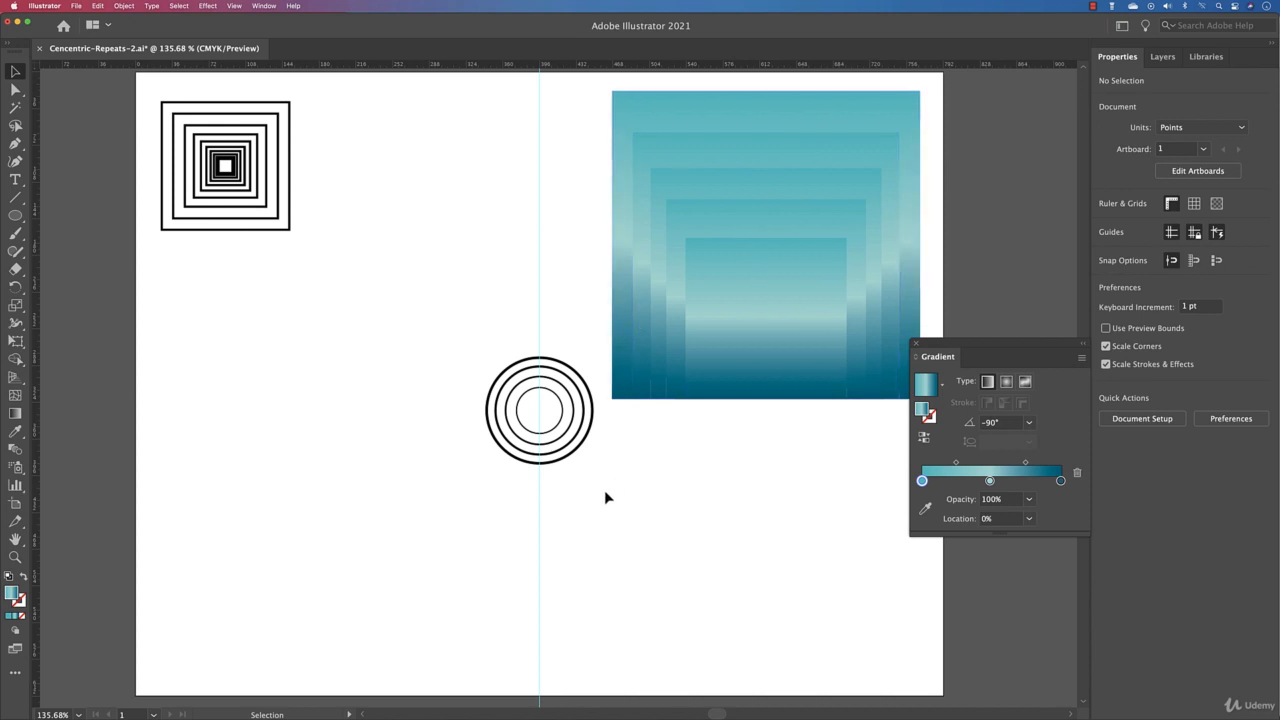
Step: Move the concentric circles left of the guide and give them the teal gradient fill with no stroke
left_click_drag(442, 357, 594, 482)
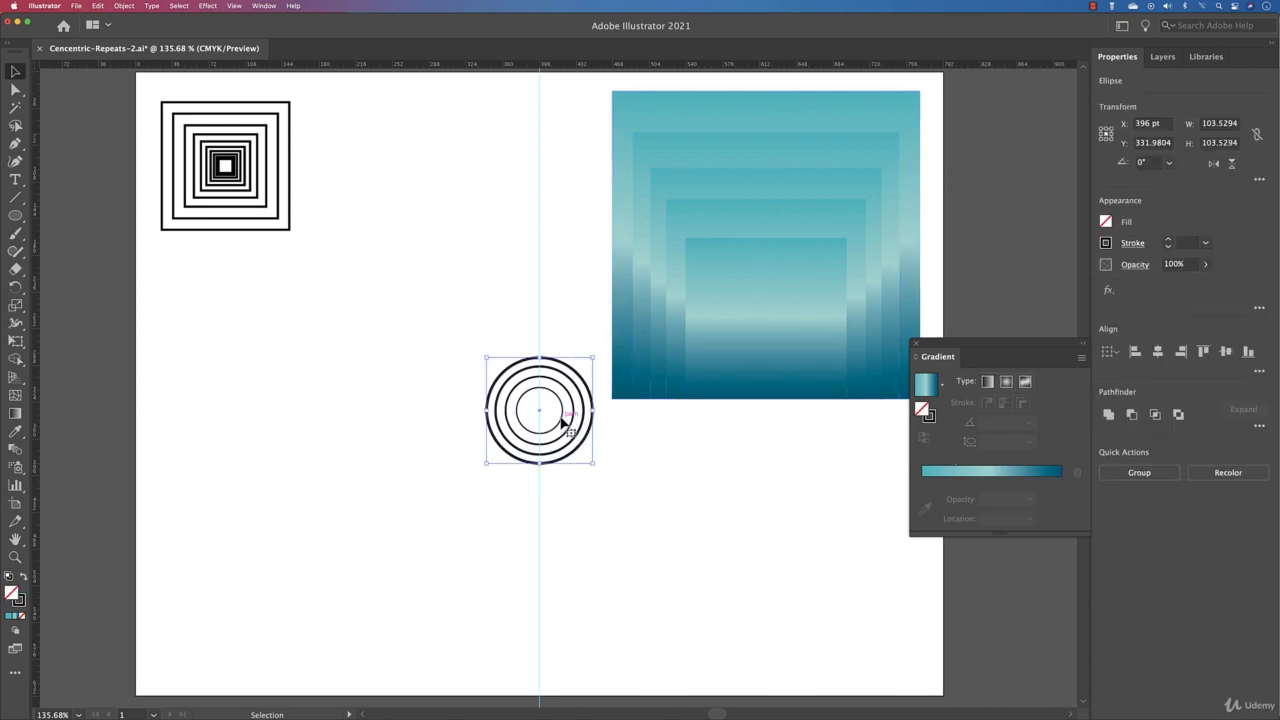
left_click_drag(563, 420, 404, 405)
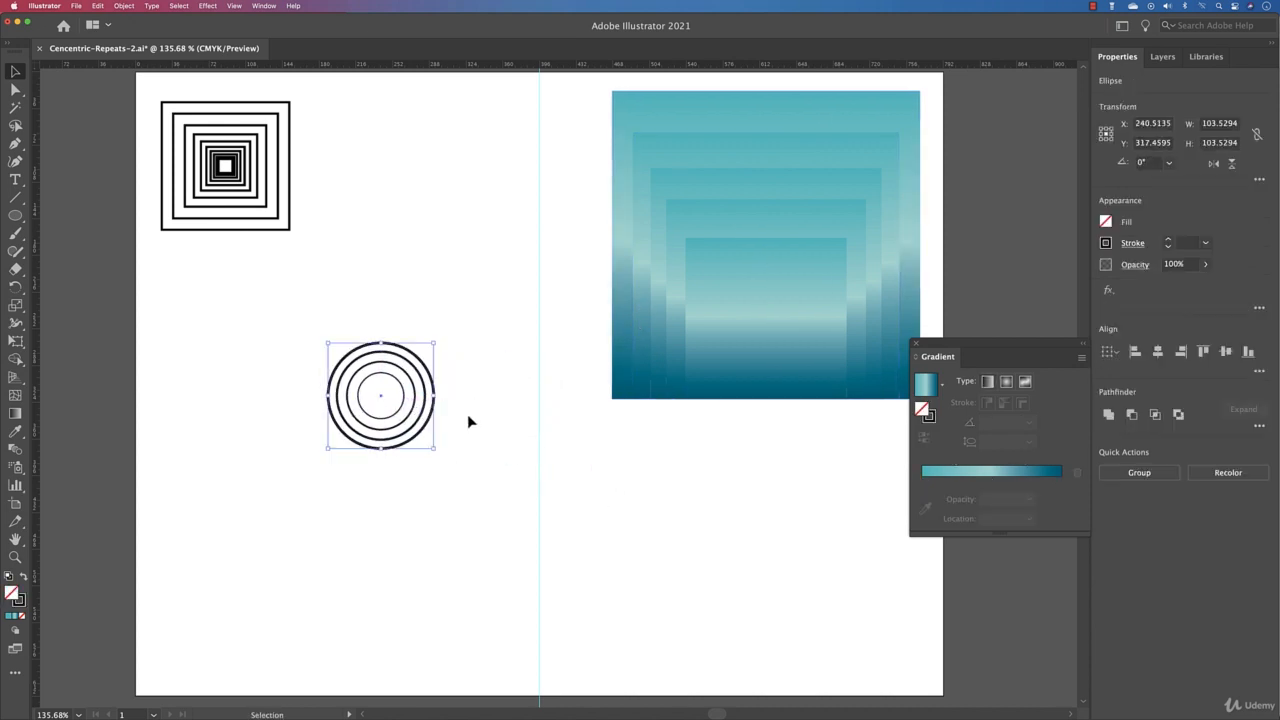
left_click(928, 388)
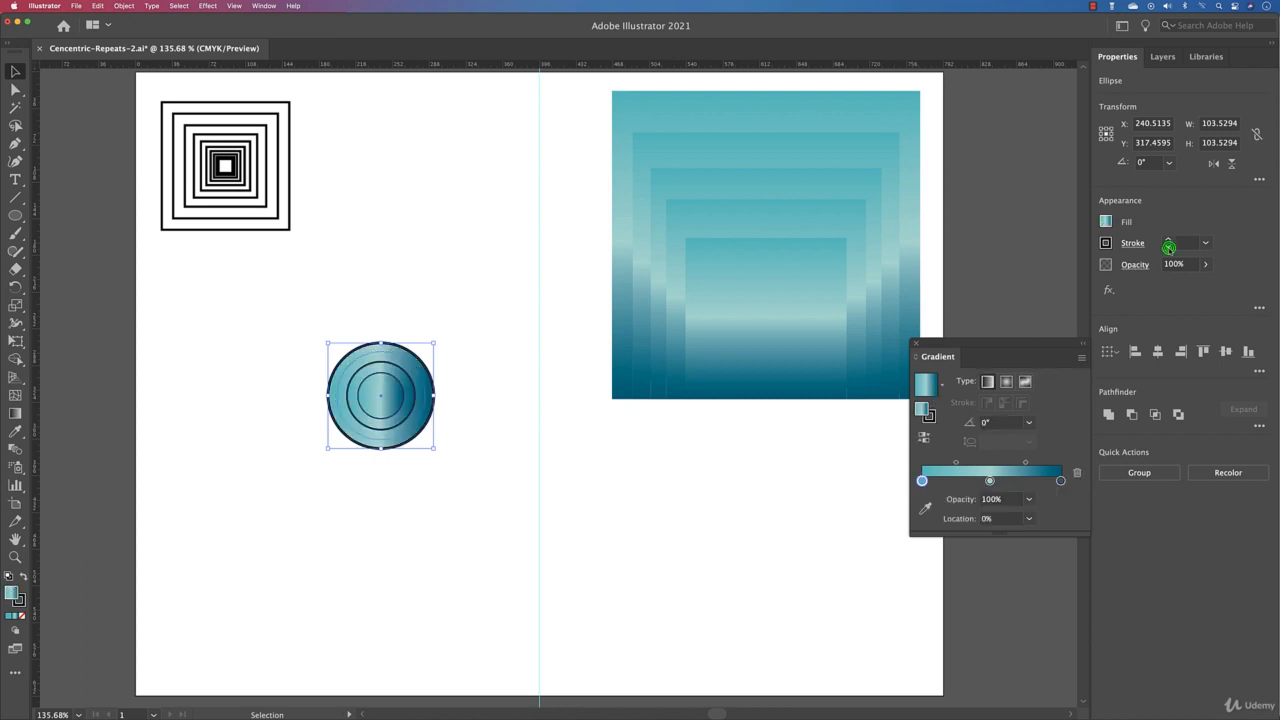
key("slash")
left_click(794, 517)
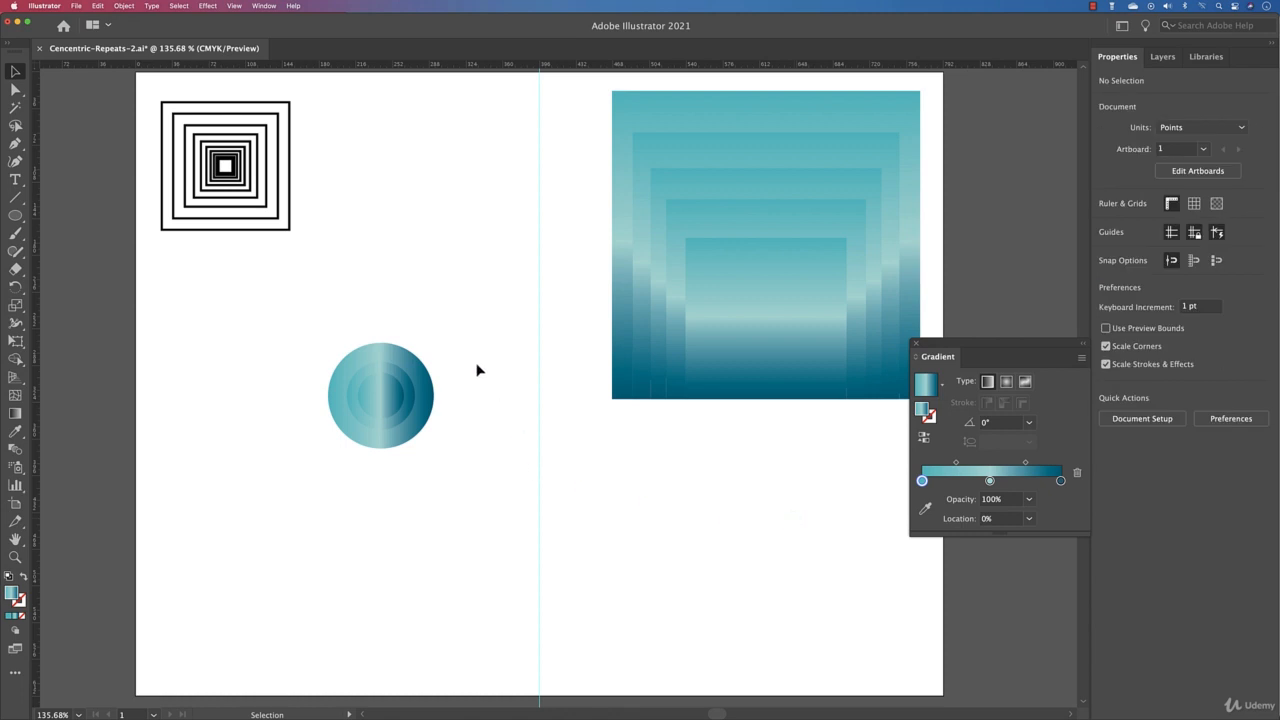
Step: Open the Swatches panel and apply the Brass Radial gradient swatch to the circles
left_click_drag(466, 337, 333, 478)
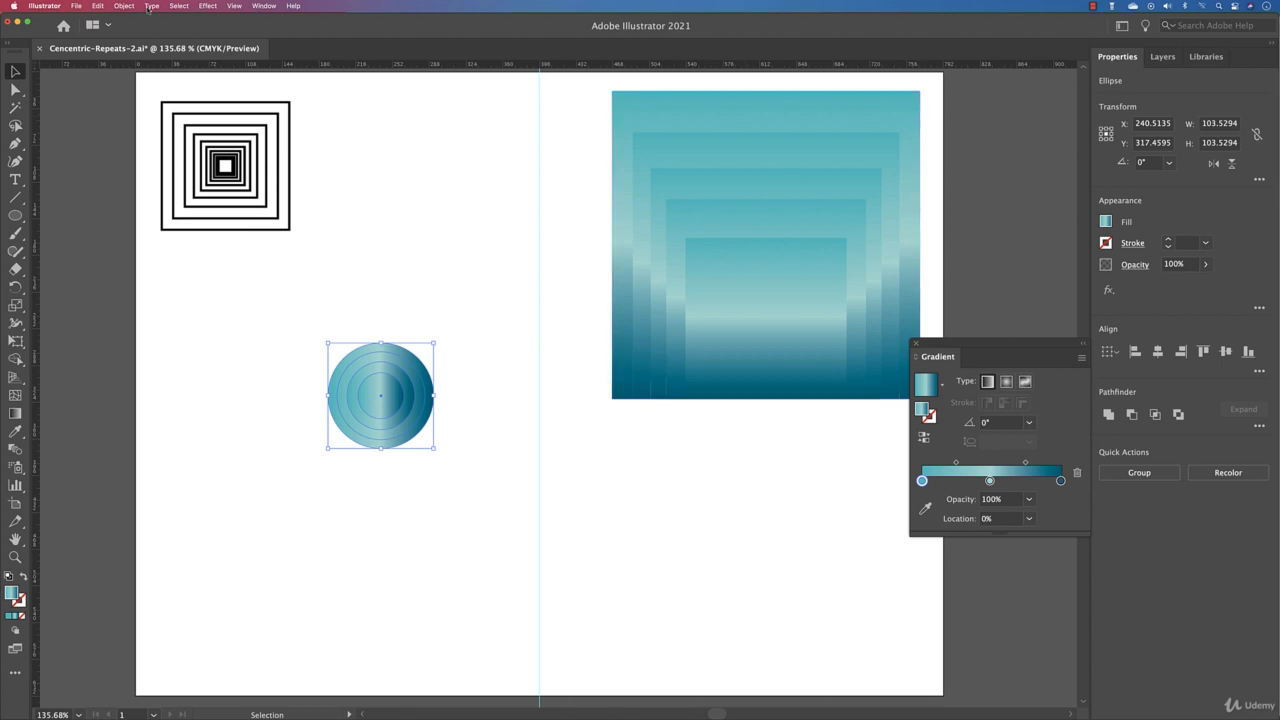
left_click(266, 6)
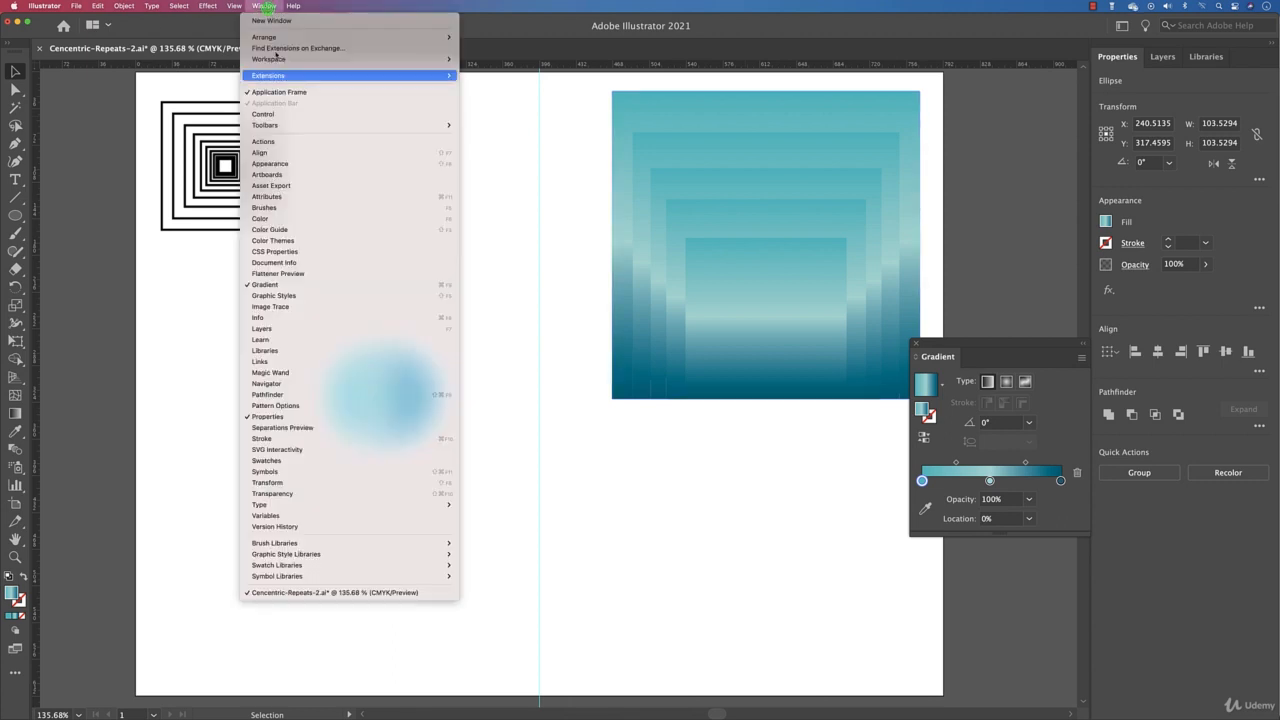
left_click(313, 462)
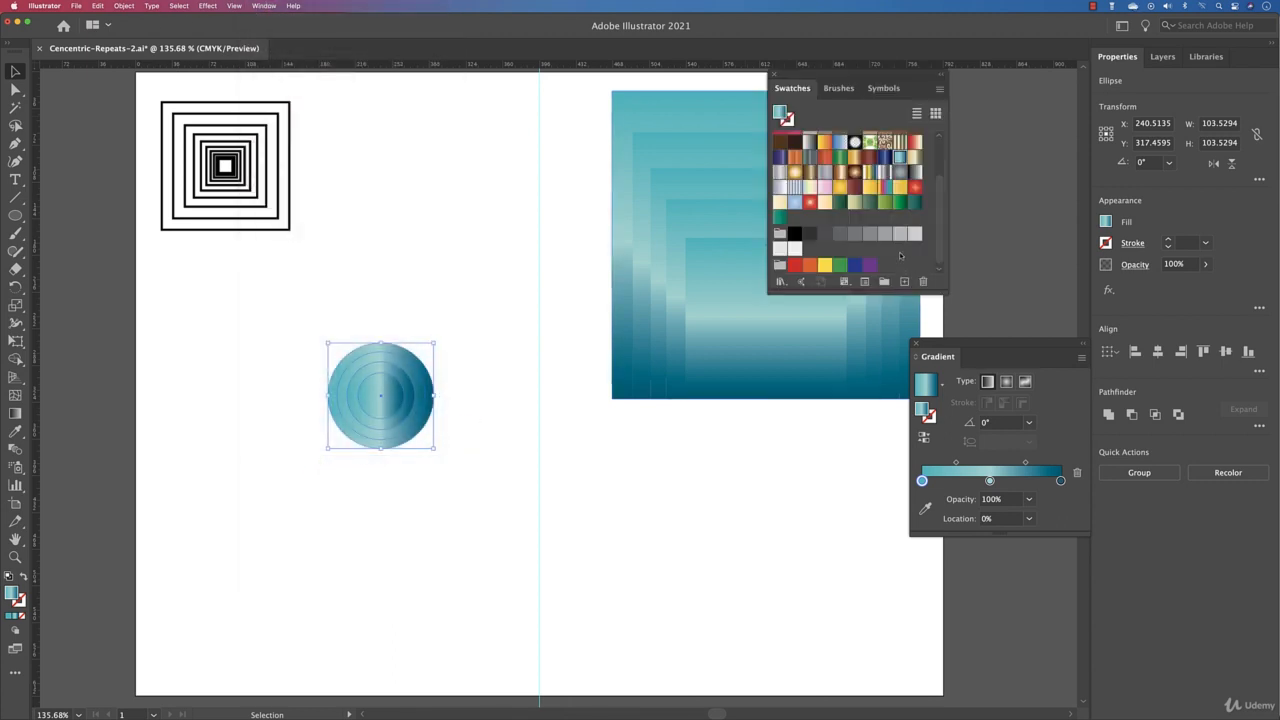
left_click(855, 172)
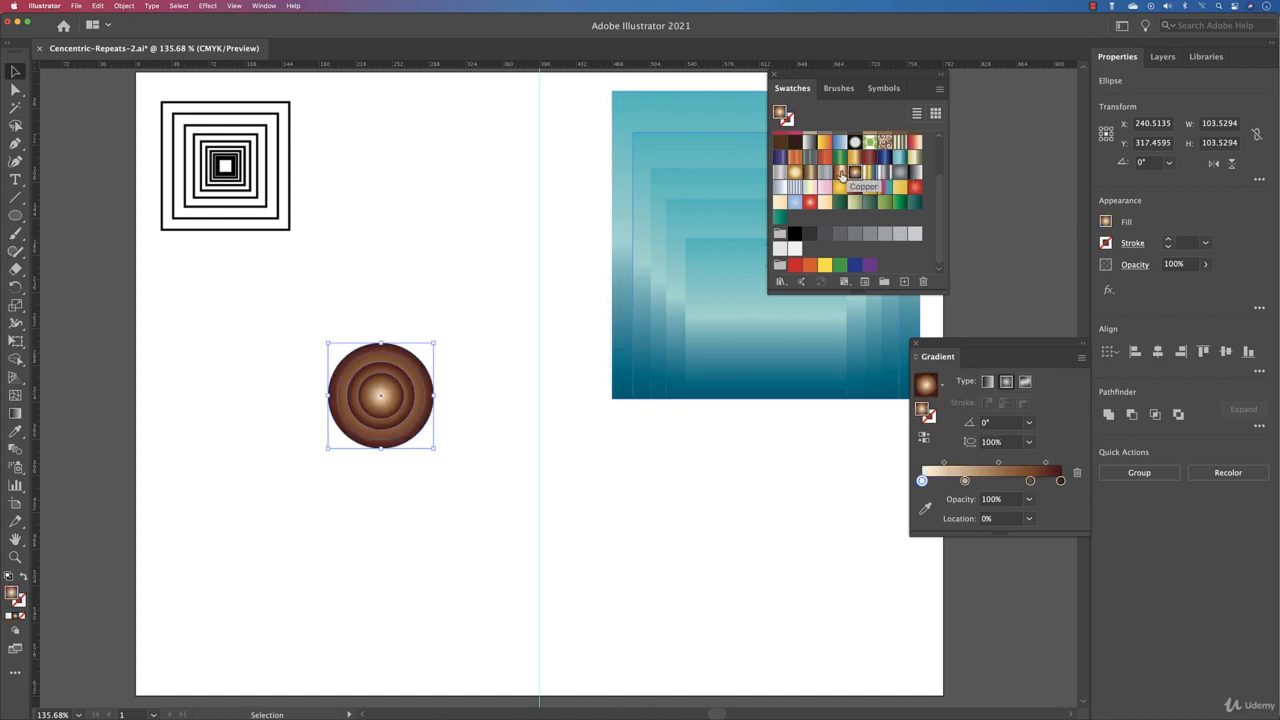
left_click(840, 173)
left_click(855, 172)
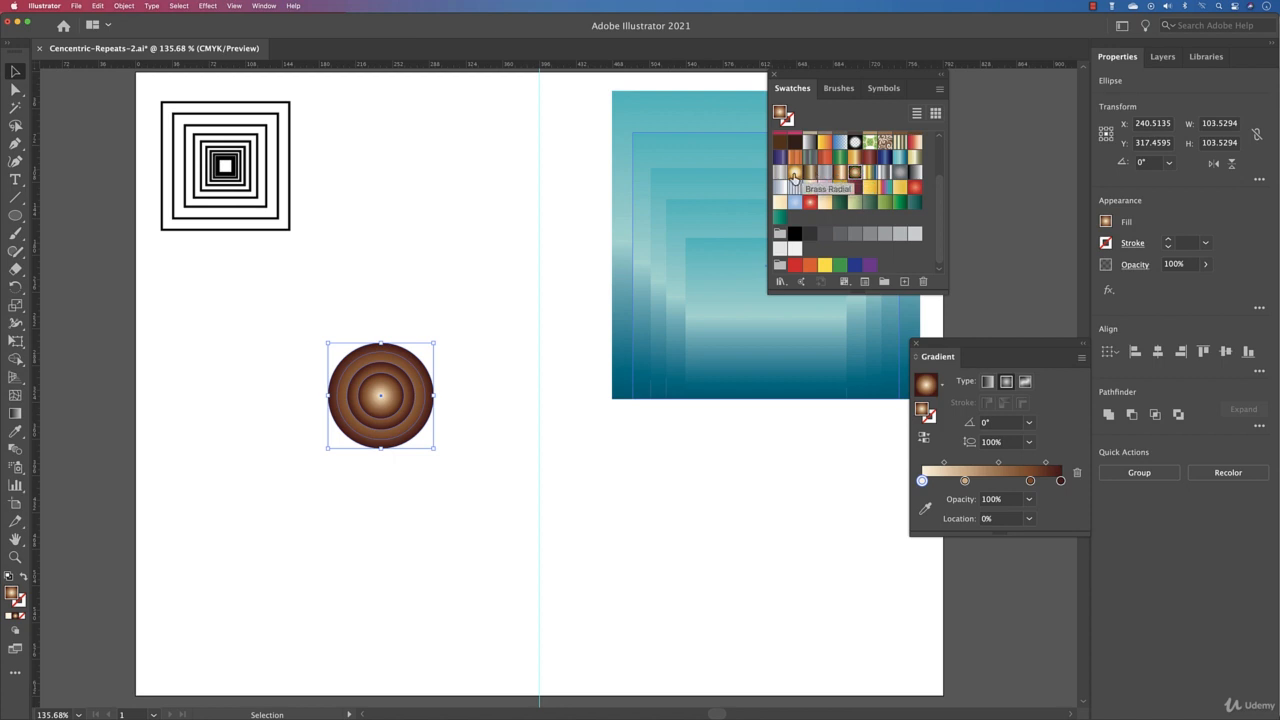
left_click(794, 176)
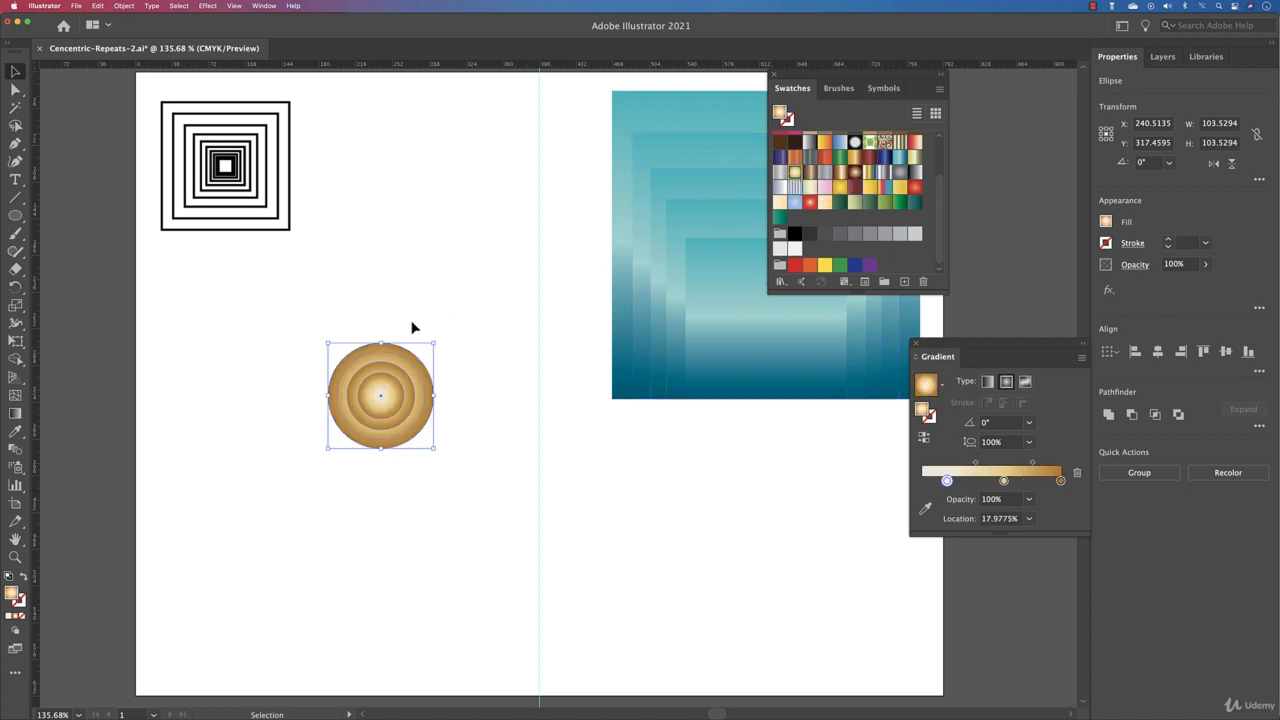
left_click(464, 320)
left_click(415, 372)
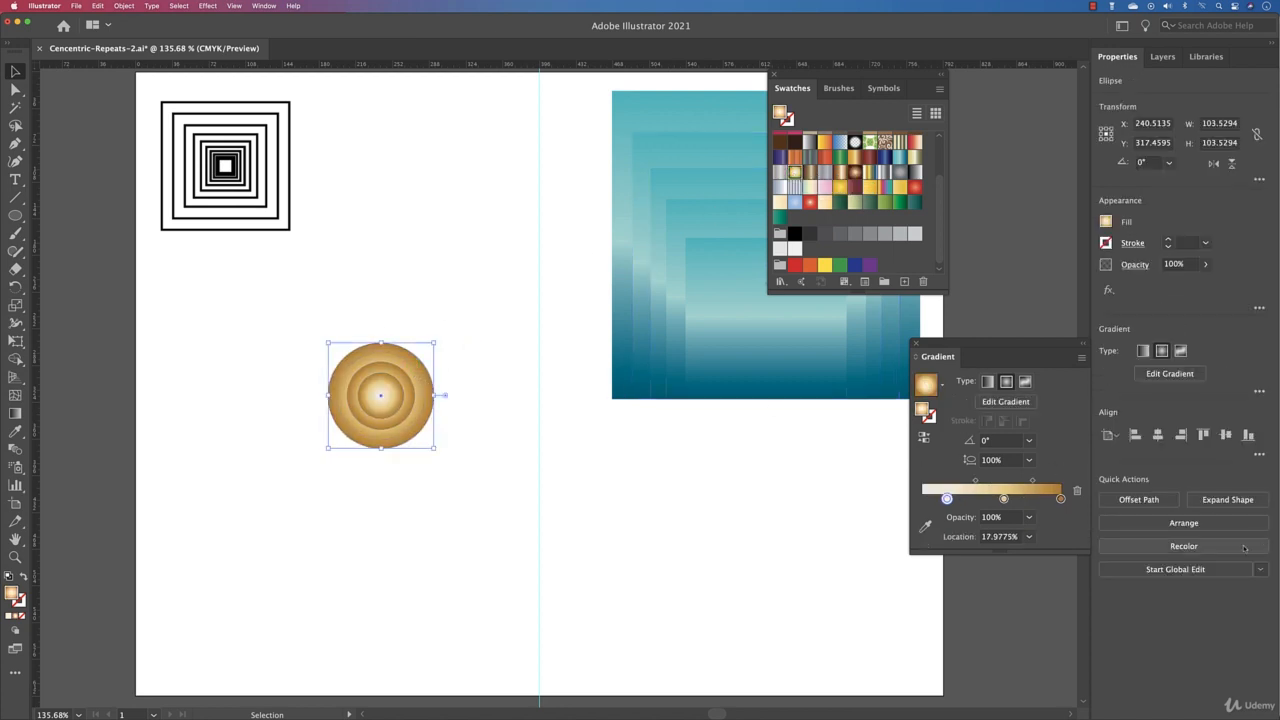
left_click(1222, 528)
left_click(1158, 563)
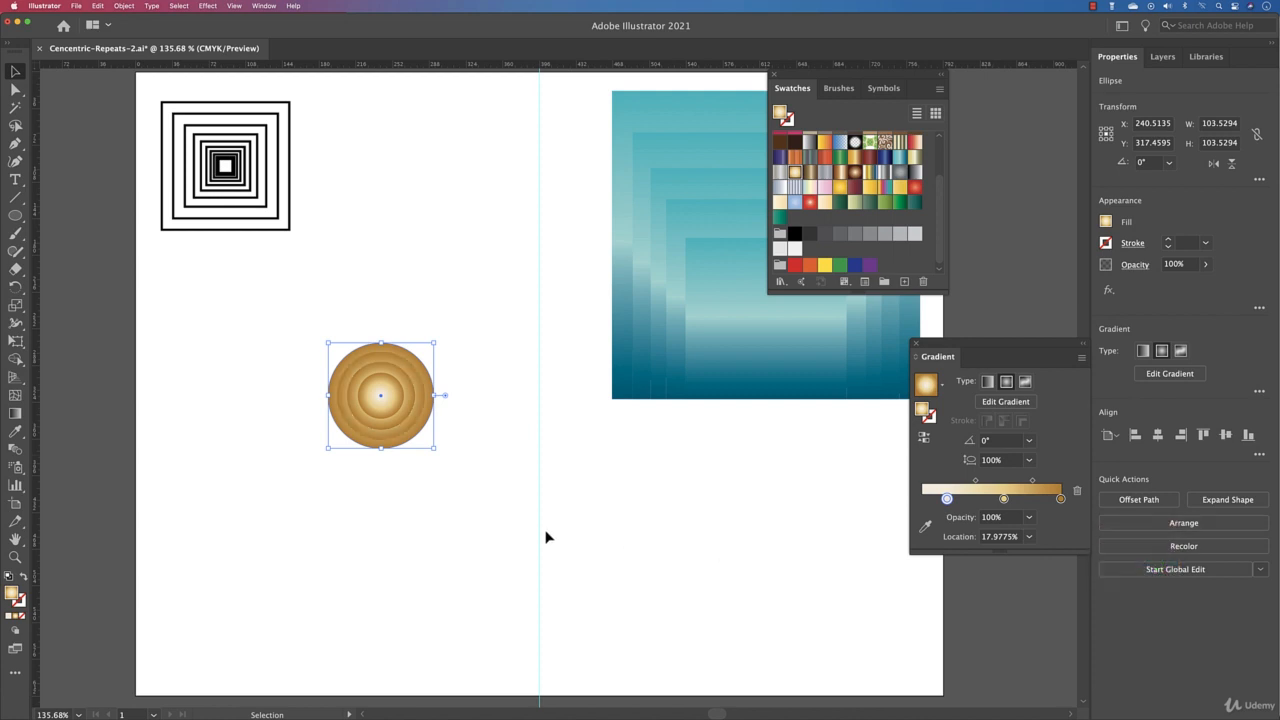
left_click(483, 509)
left_click(463, 363)
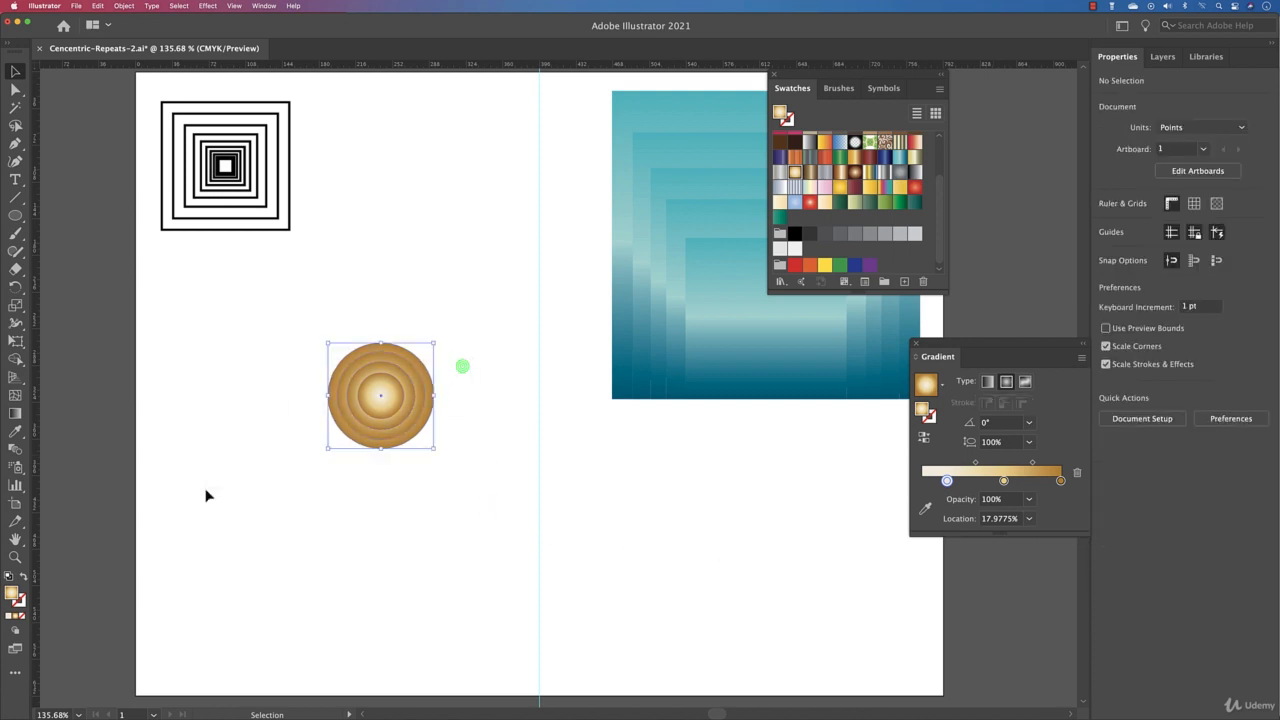
left_click(386, 514)
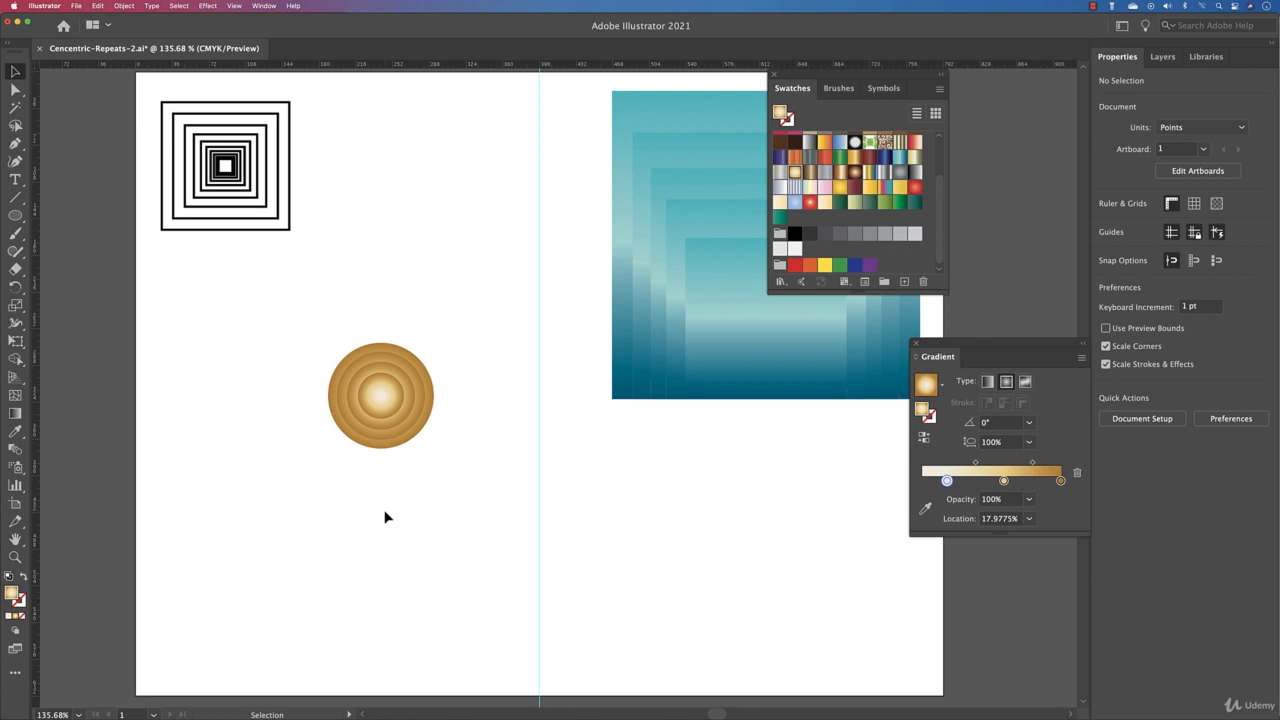
Step: Enlarge the concentric circles and move them to the top of the artboard, straddling the guide
left_click_drag(480, 337, 352, 466)
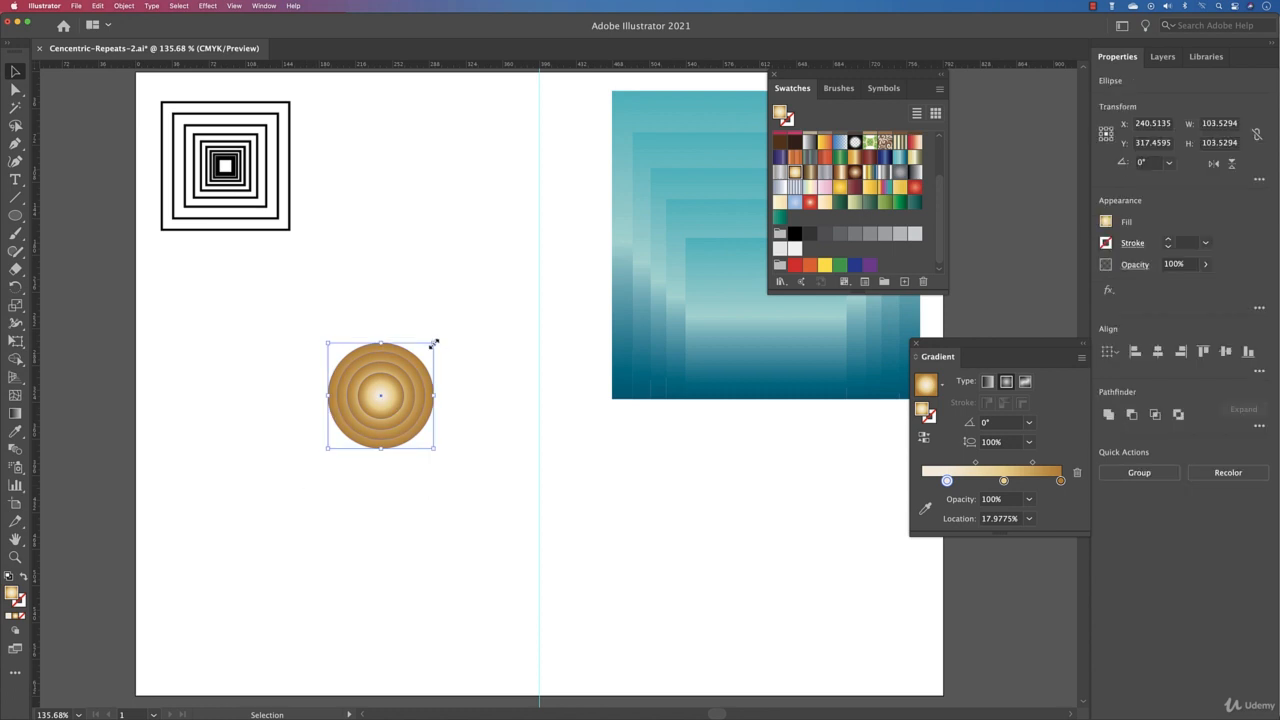
left_click_drag(433, 338, 514, 287)
left_click_drag(392, 396, 466, 214)
Step: Remove the stroke from the black concentric squares and fill them with the Copper Radial gradient swatch
left_click_drag(342, 171, 168, 276)
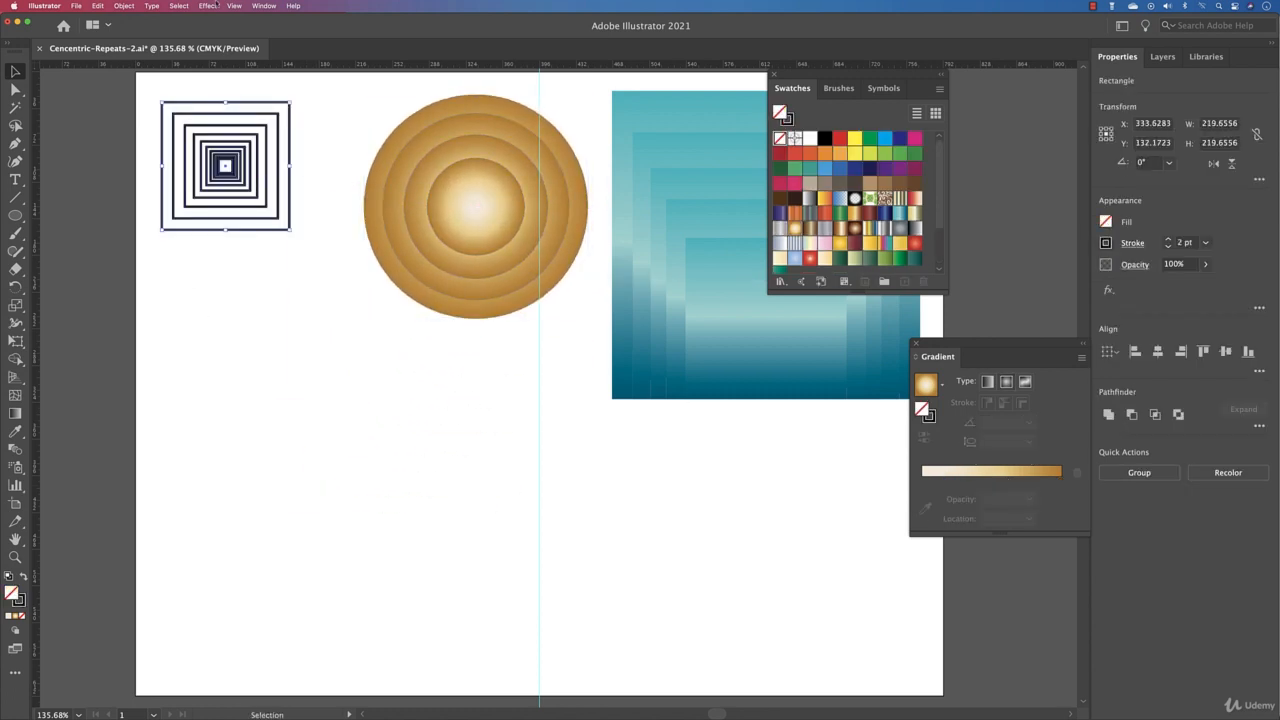
left_click(1168, 247)
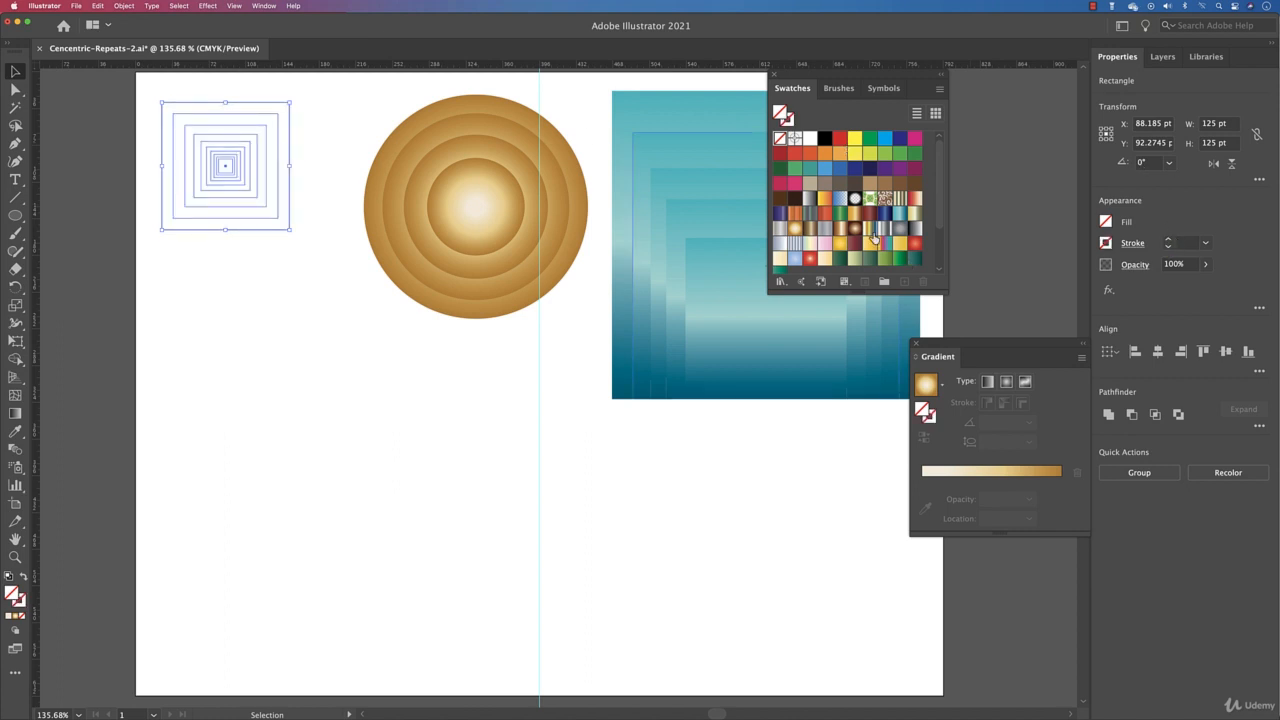
left_click(855, 230)
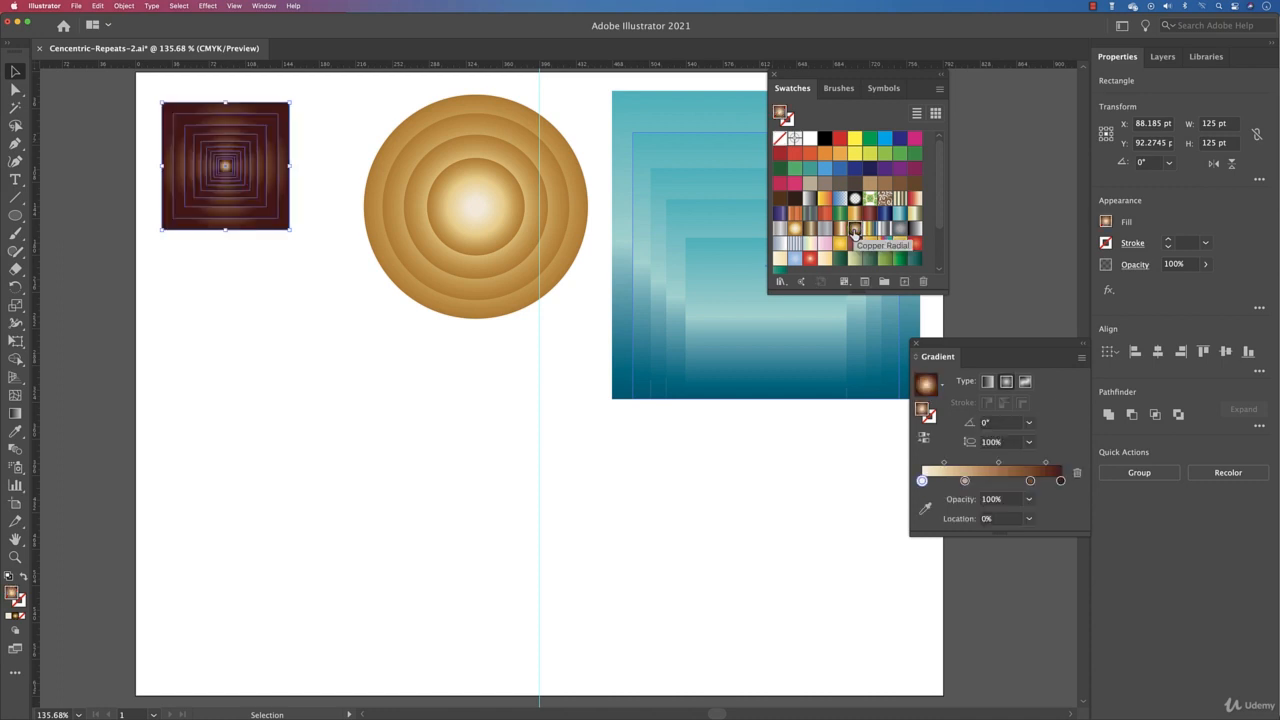
left_click(261, 278)
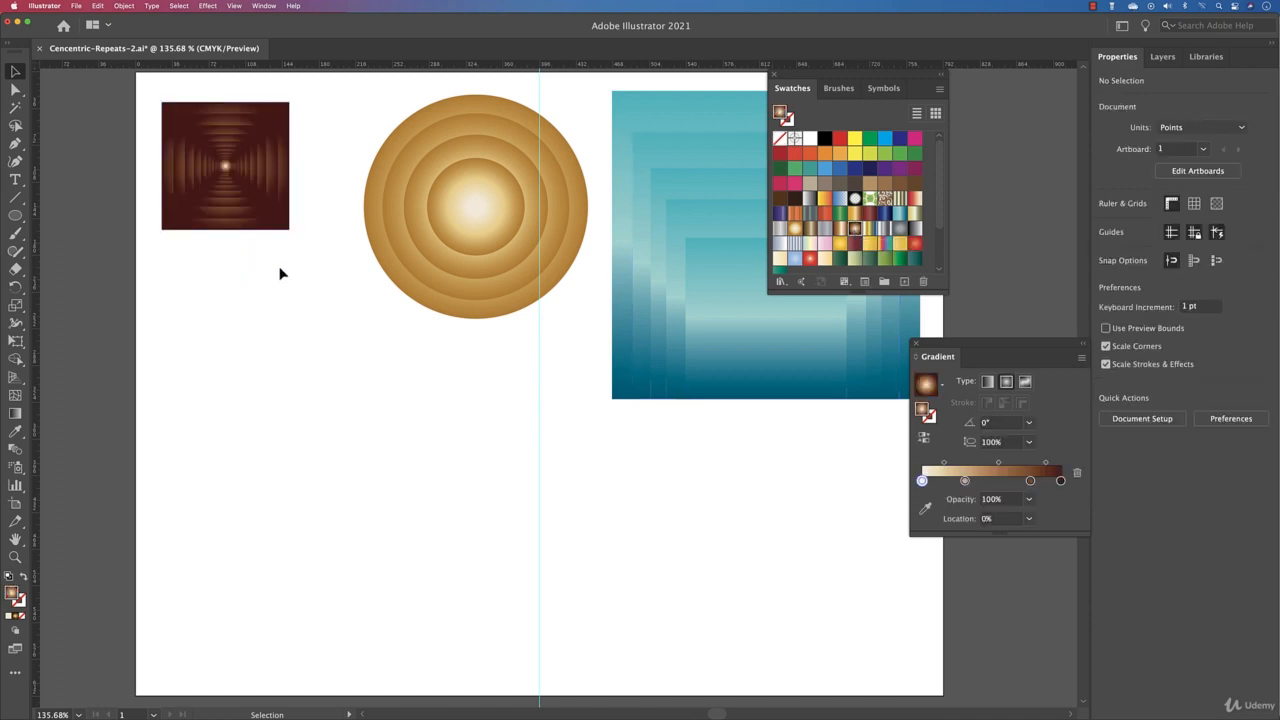
Step: Enlarge the copper square set to about 179 pt, shift it slightly down and right, and close the Swatches panel
key("space")
left_click_drag(711, 274, 654, 279)
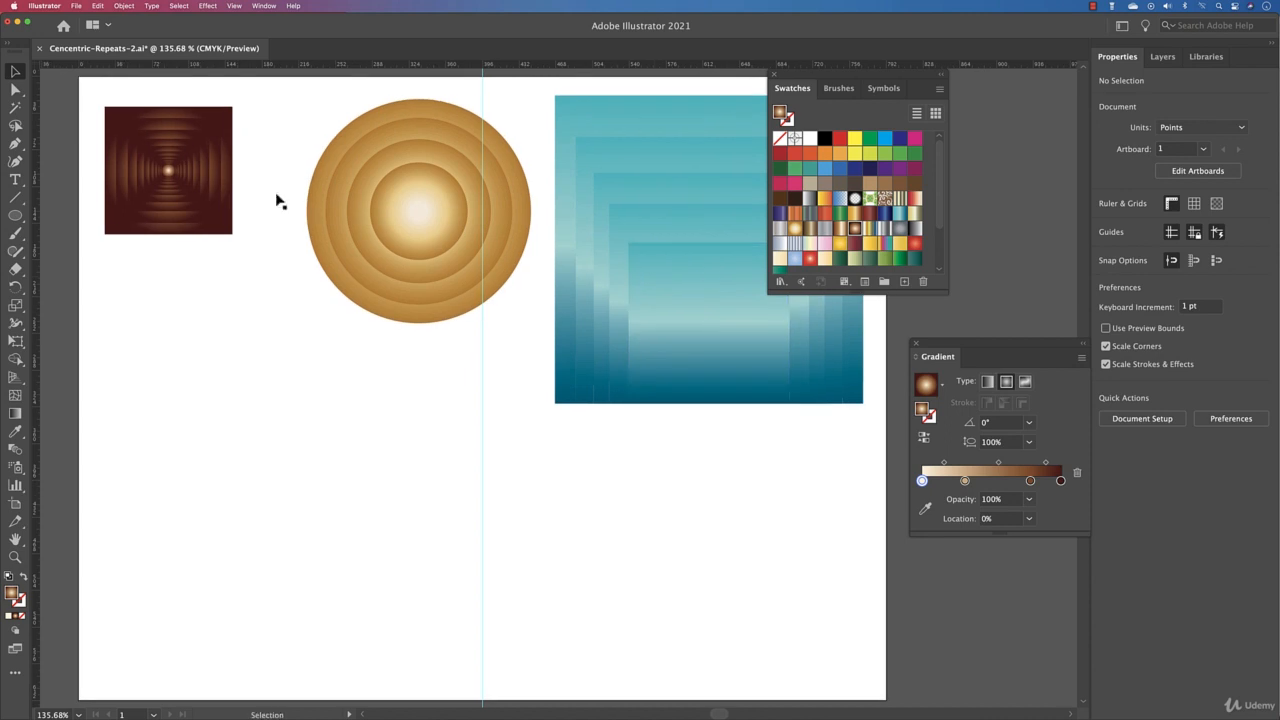
left_click_drag(258, 150, 177, 294)
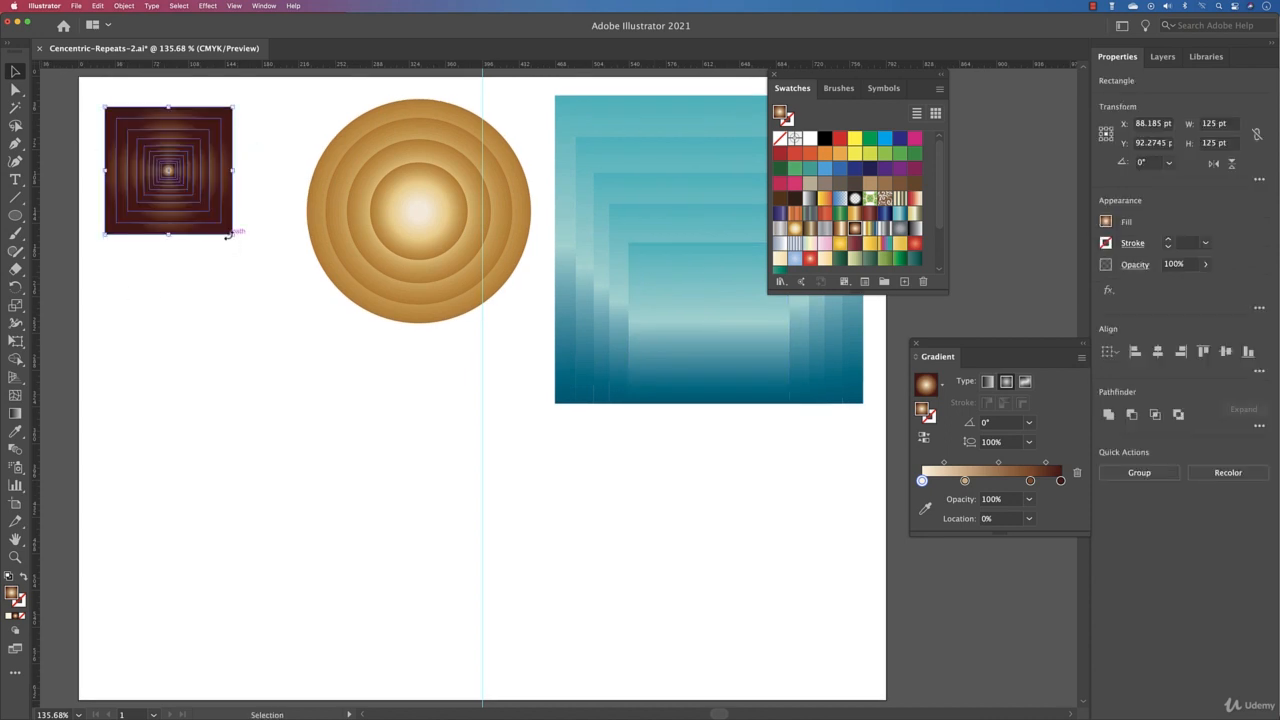
left_click_drag(231, 234, 261, 263)
left_click_drag(169, 175, 186, 208)
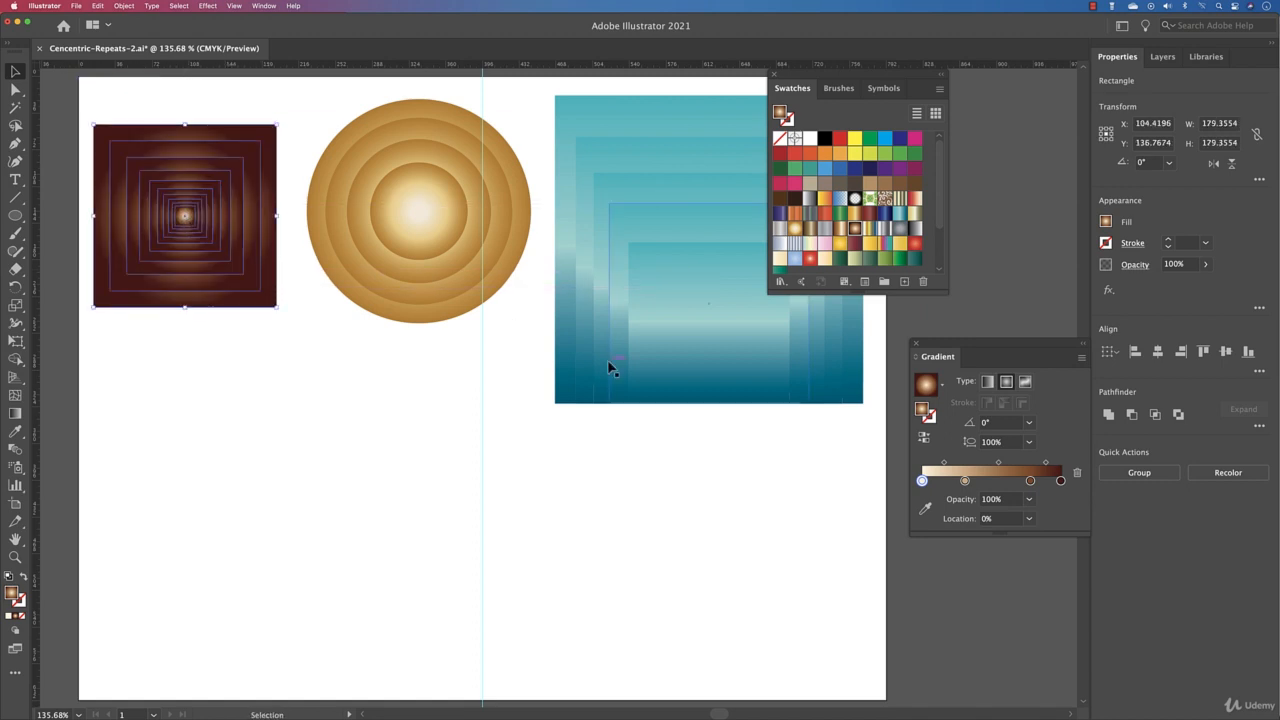
left_click(574, 440)
left_click(773, 75)
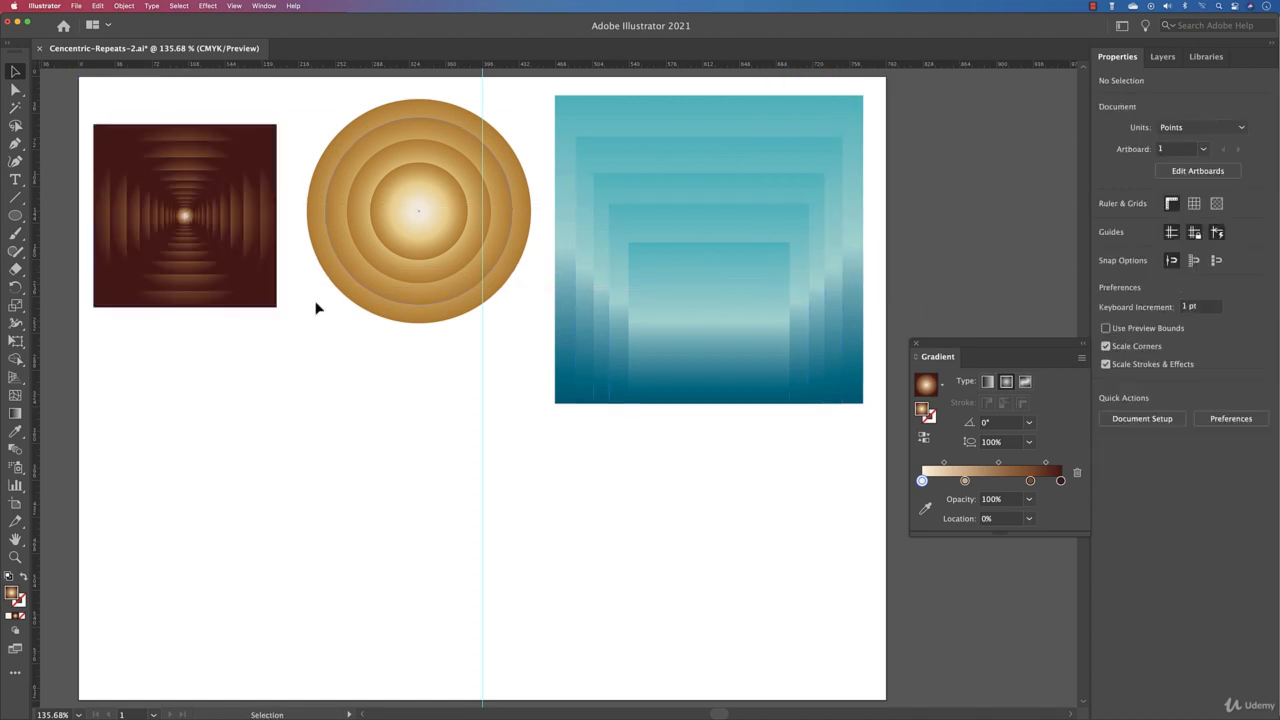